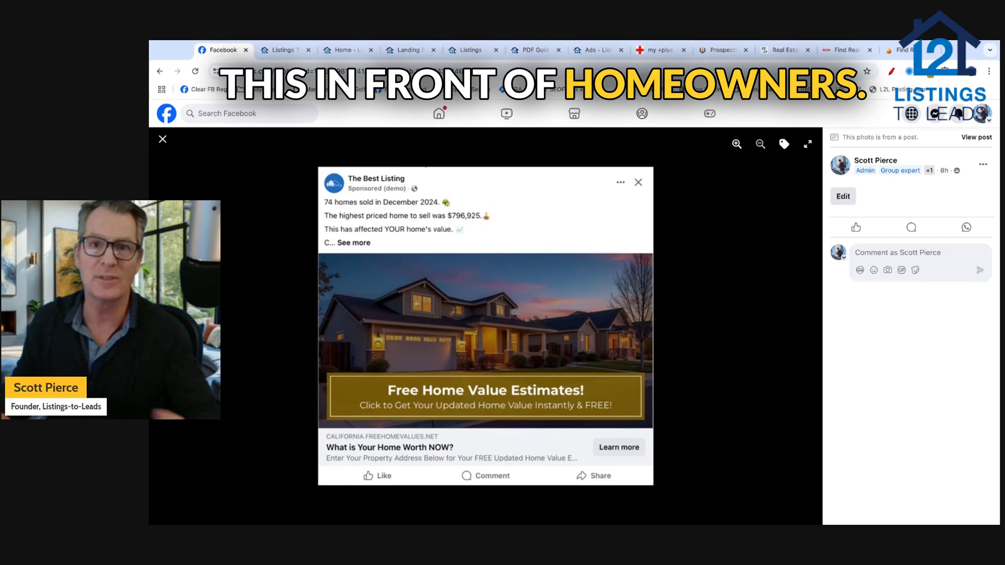
Step: Step through the sample ads, past Pending in Rocklin, to the Just Sold in Folsom ad
click(802, 326)
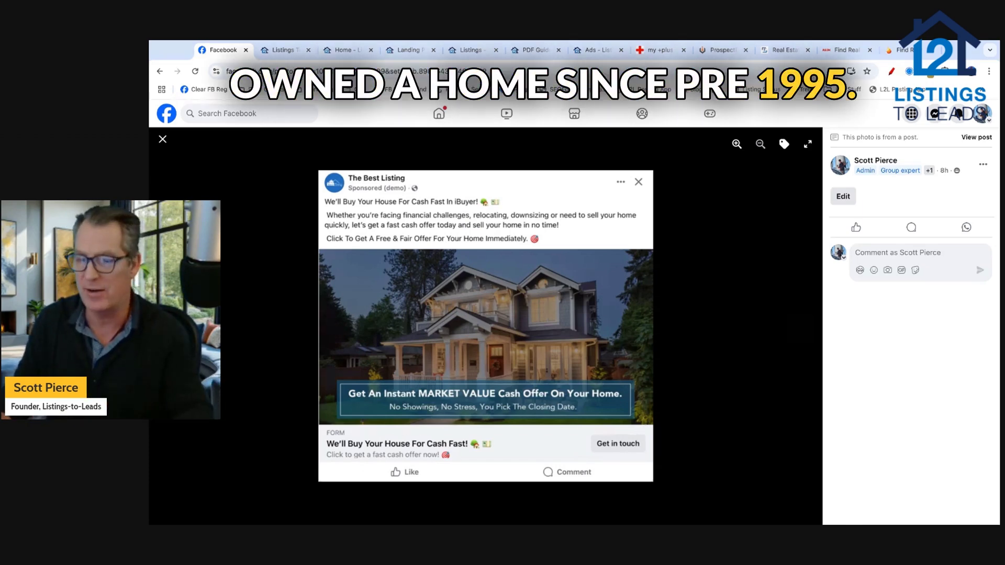
key(Right)
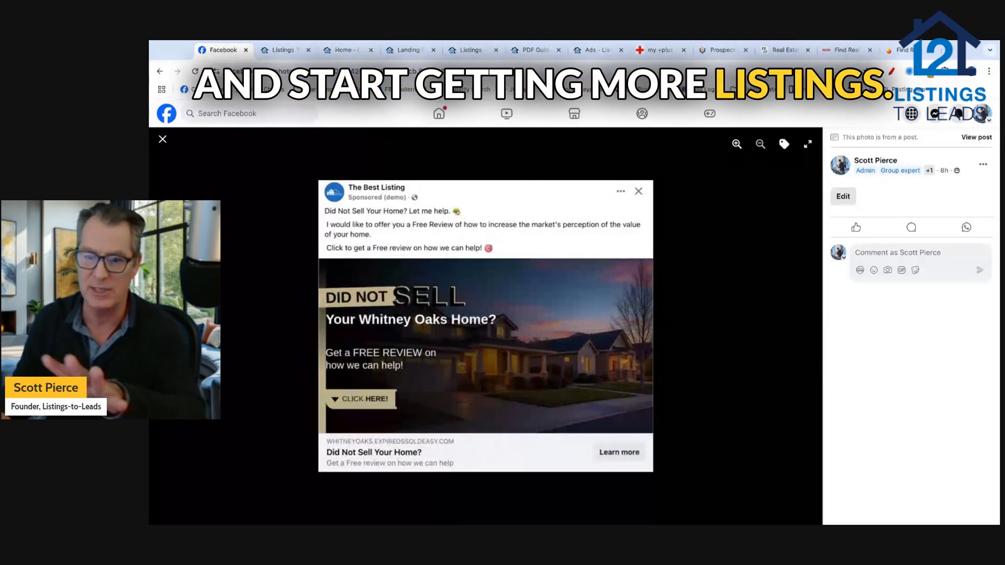
key(Right)
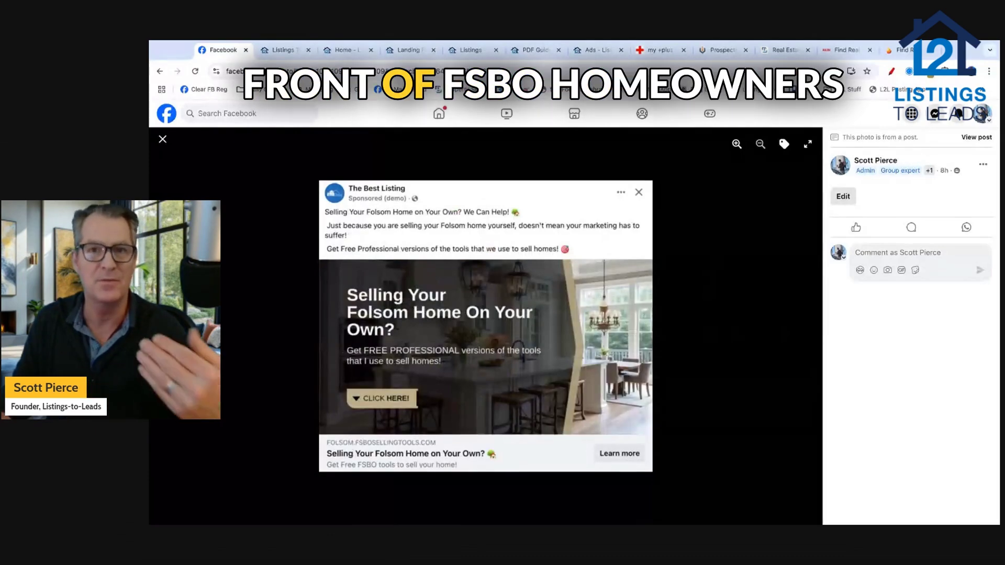
key(Right)
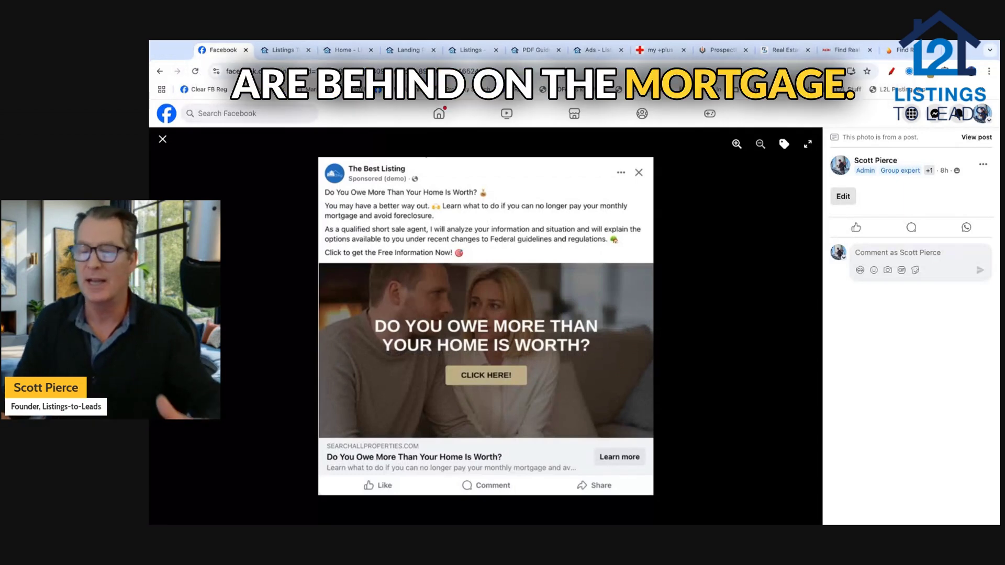
key(Right)
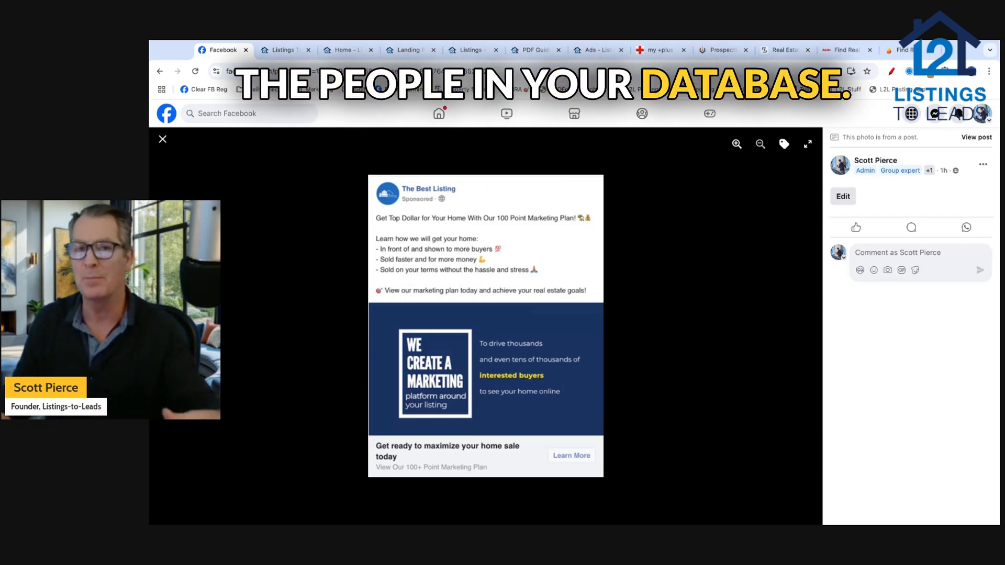
key(Right)
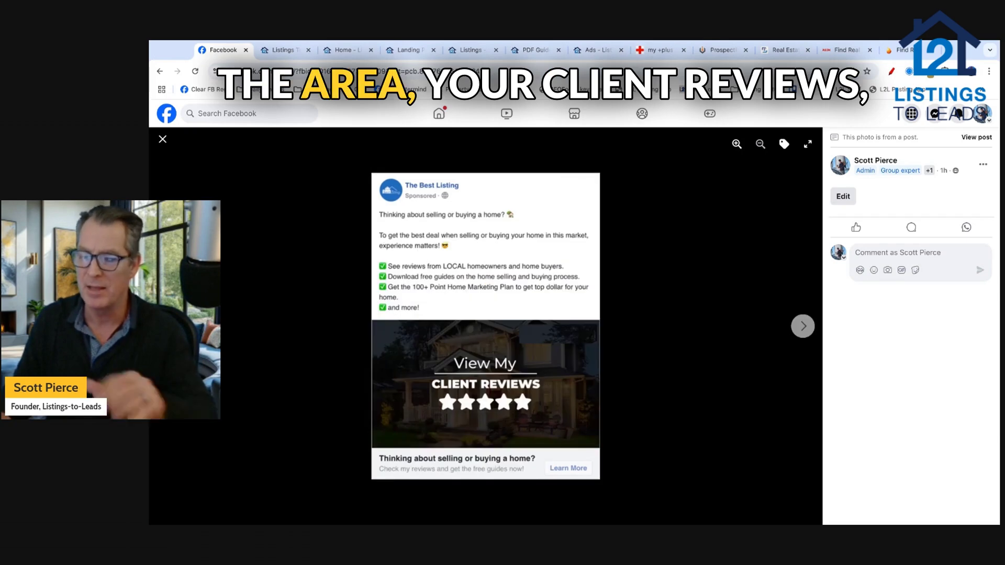
key(Right)
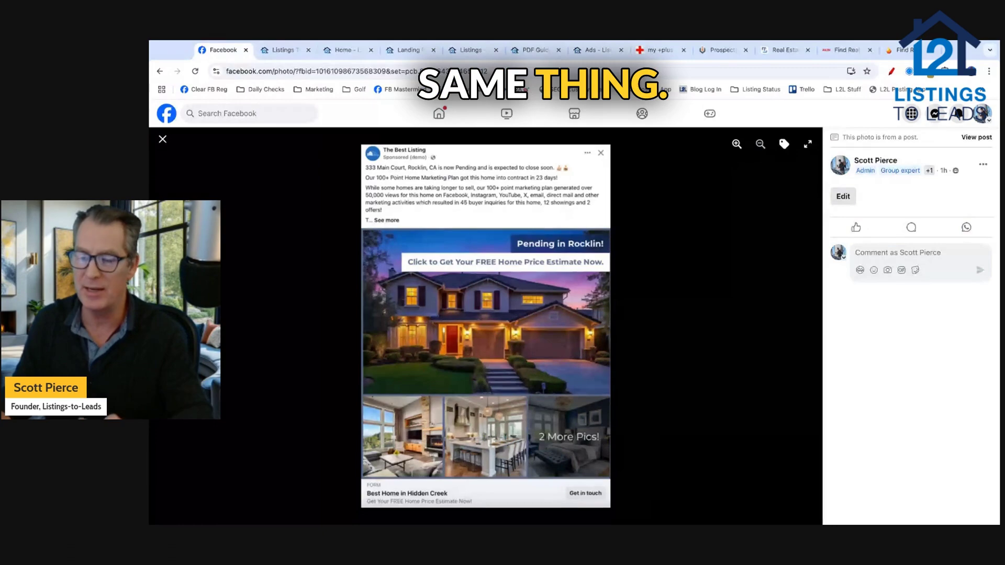
click(803, 326)
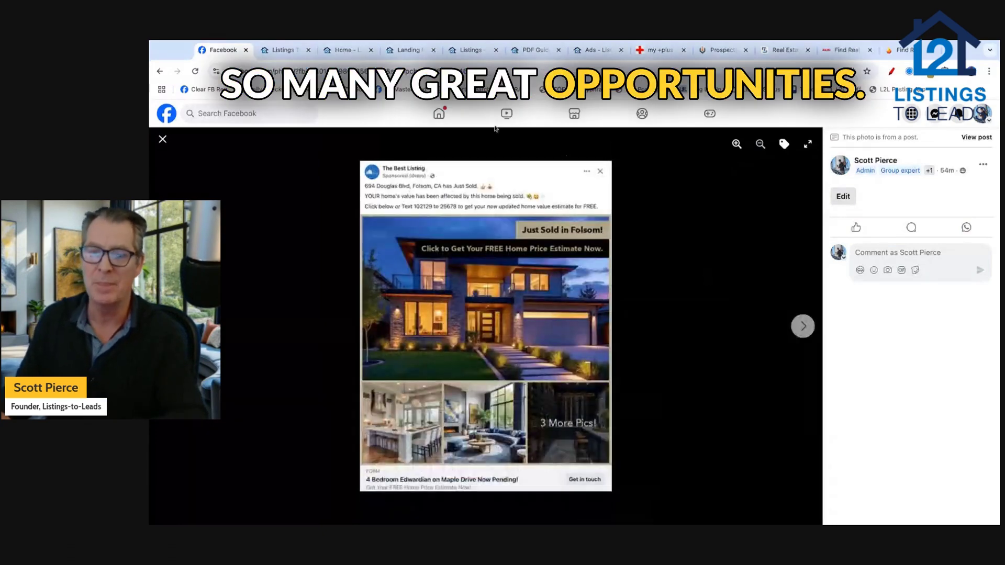
Step: Switch to Listings-to-Leads and show the Home dashboard with Create Ads and suggested ads
click(283, 50)
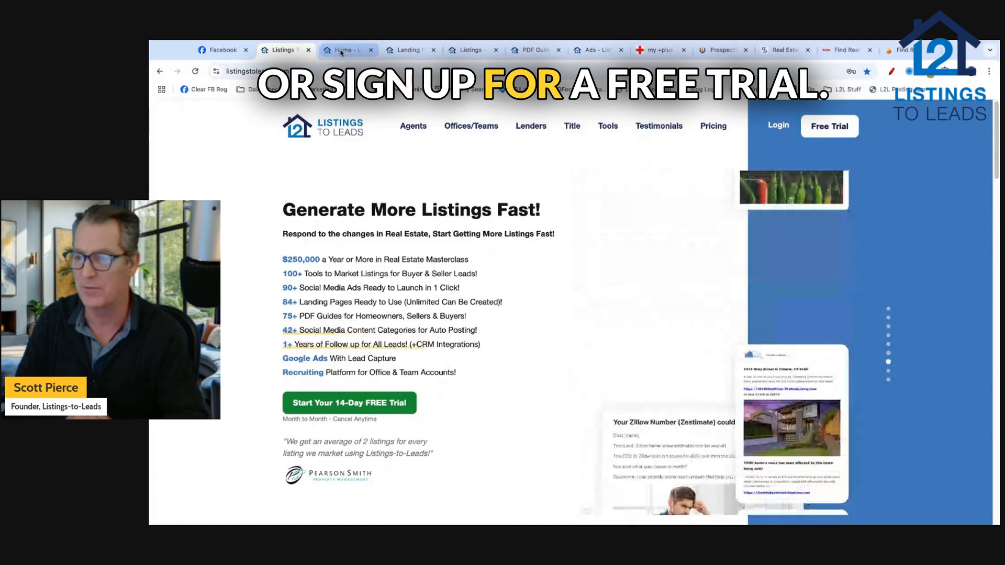
click(341, 52)
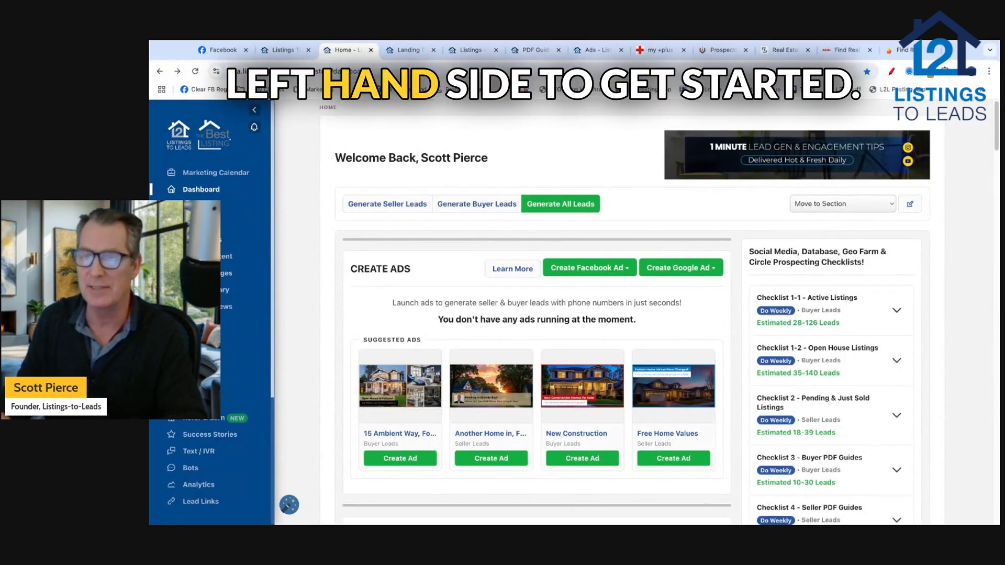
Step: Show the Landing Pages library with seller and buyer templates like Free Home Values
click(406, 52)
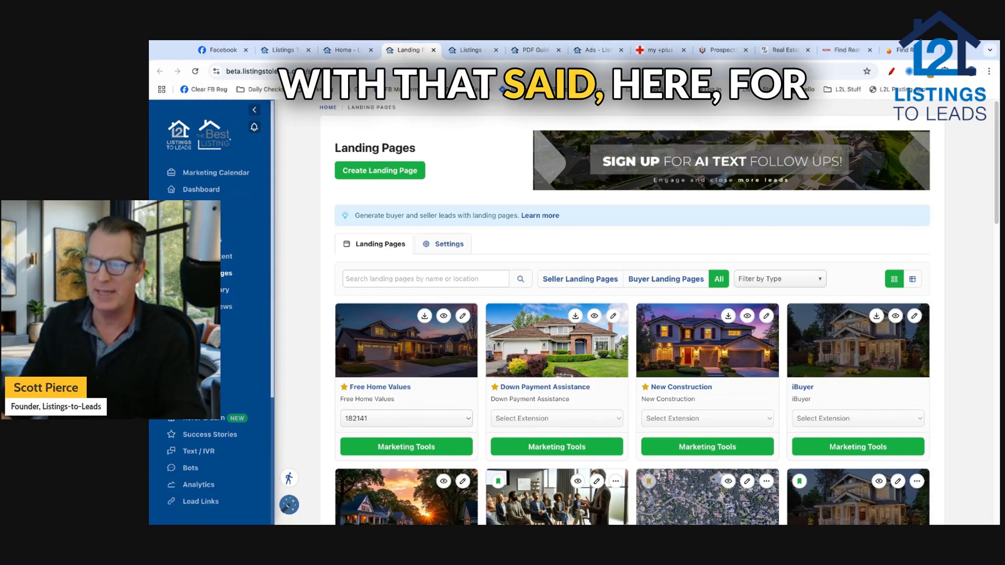
Step: Scroll to the Free Home Values card and open its Marketing Tools ad creator
scroll(355, 288, down, 2)
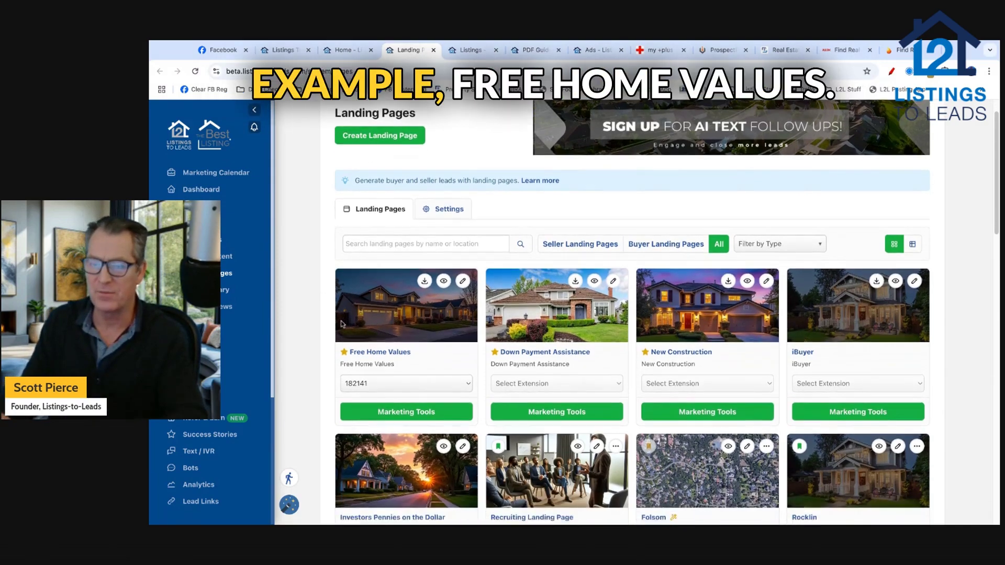
scroll(355, 289, down, 2)
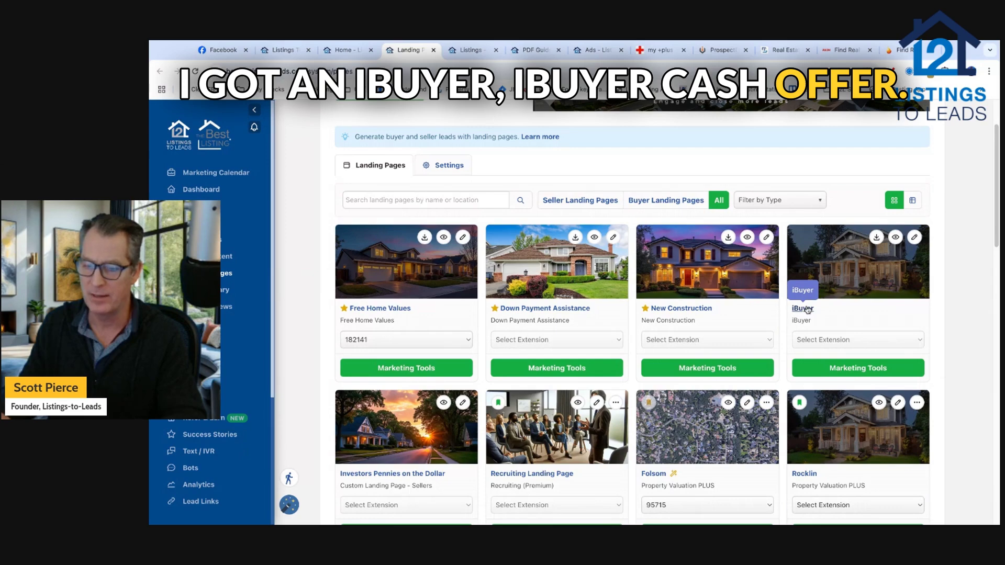
scroll(807, 310, down, 3)
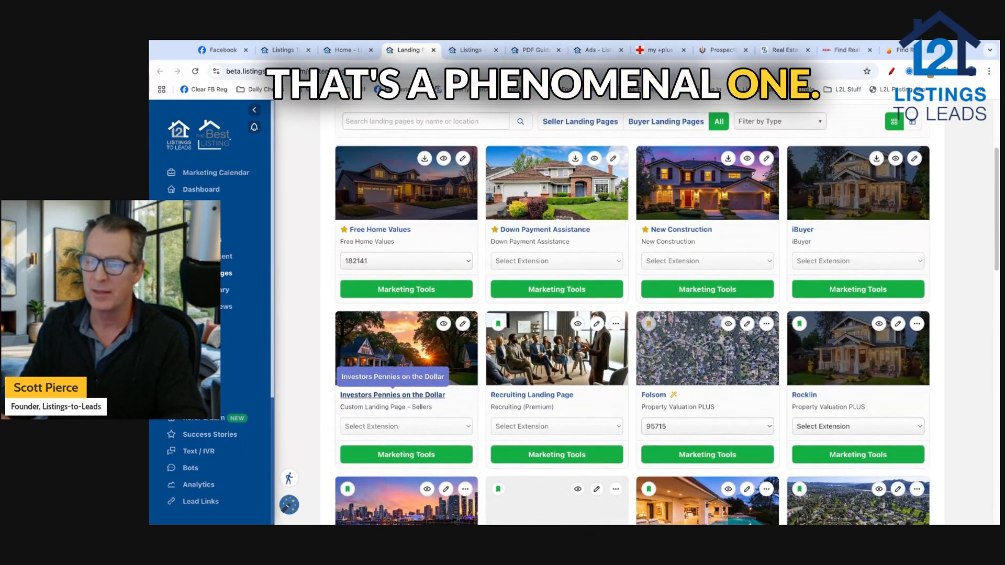
click(410, 291)
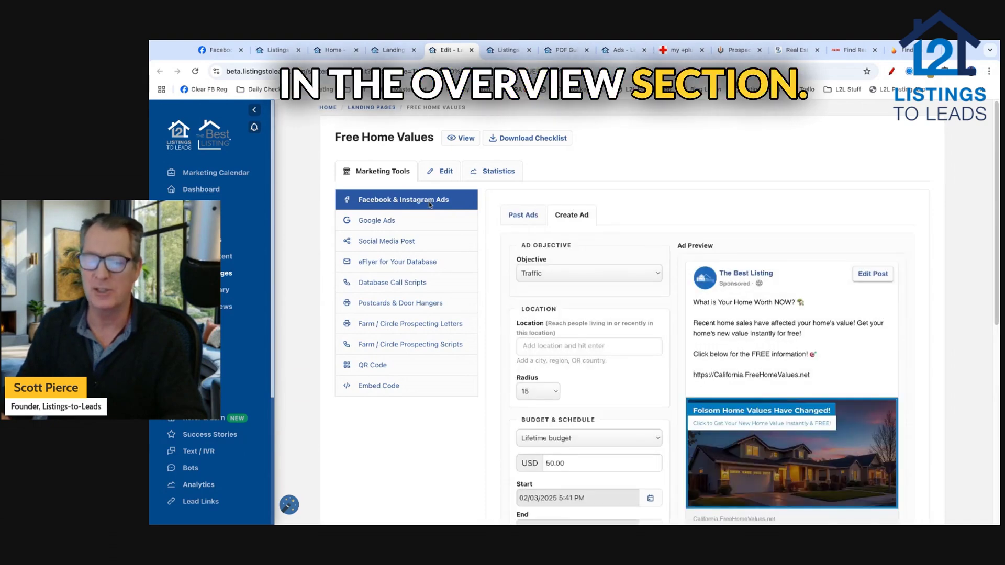
Step: Keep Traffic as the Free Home Values ad objective and move down to Custom Audiences
scroll(492, 253, down, 2)
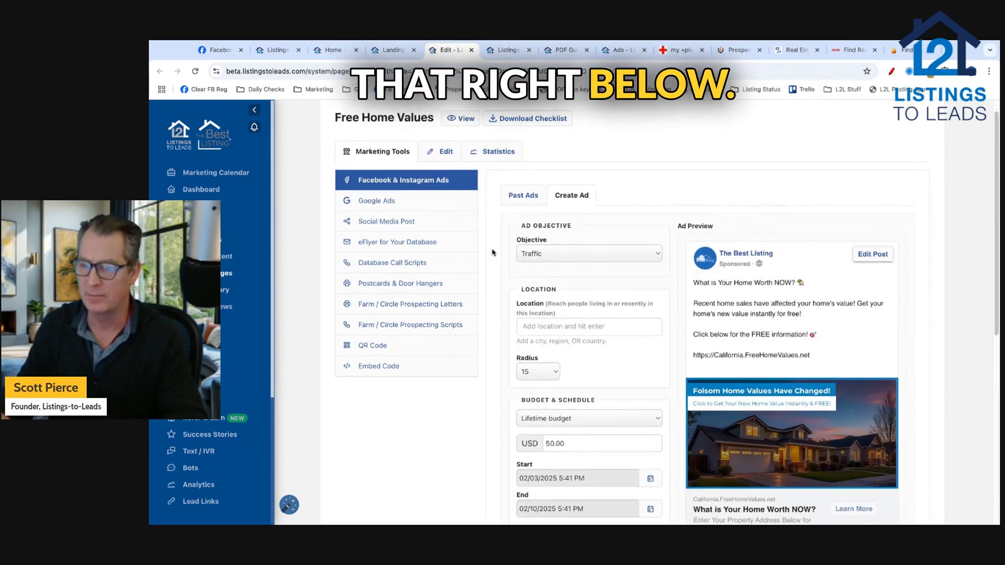
scroll(492, 253, down, 3)
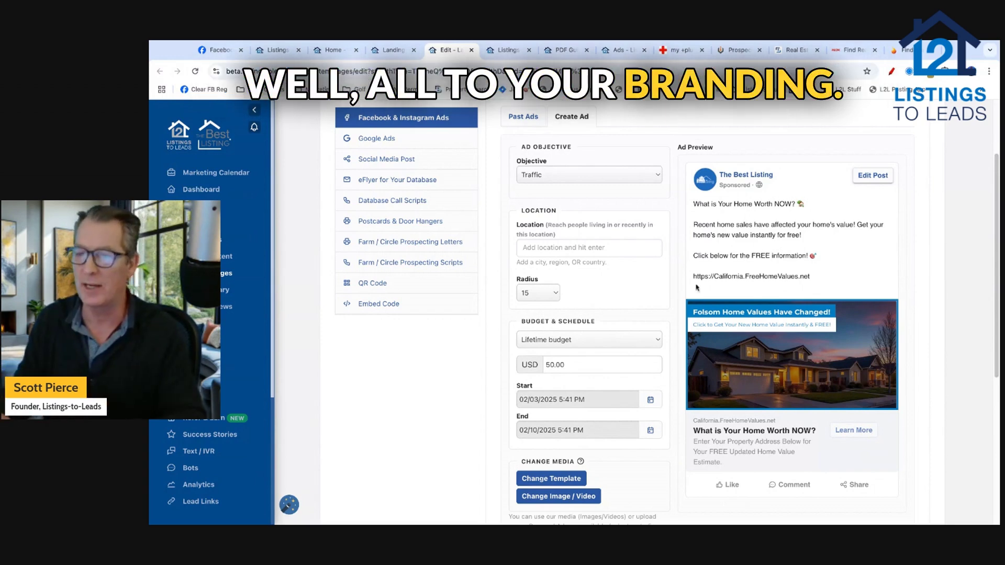
click(581, 178)
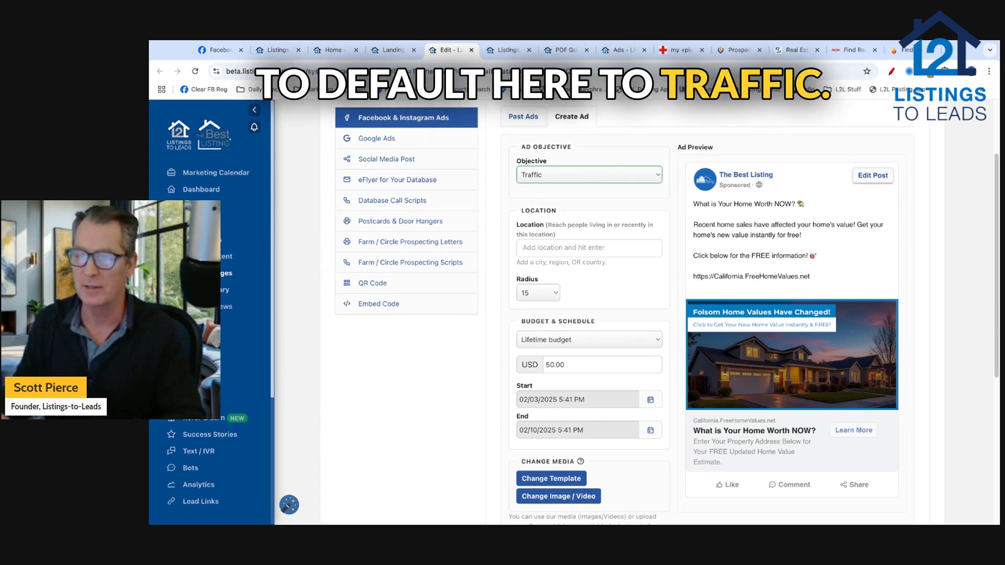
click(540, 193)
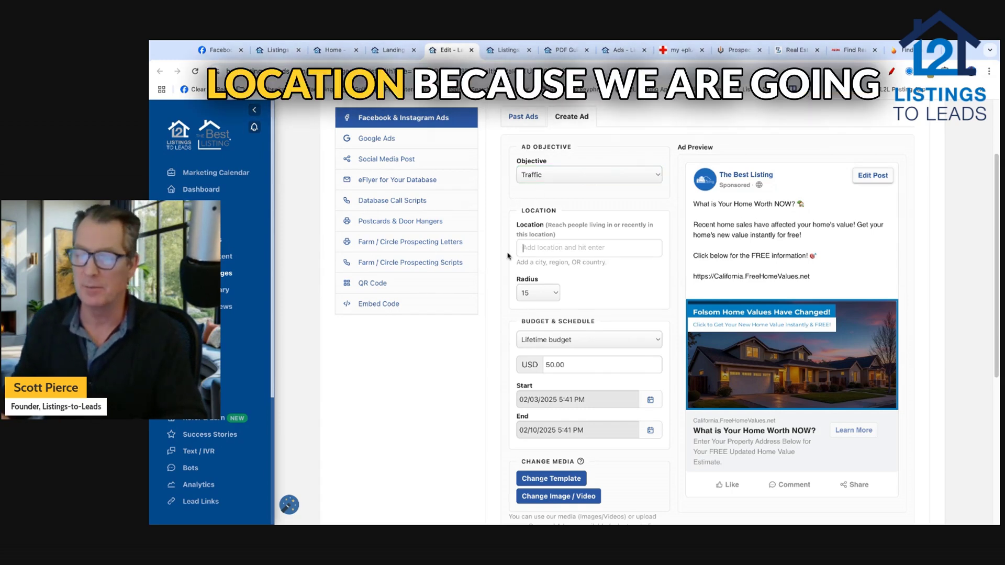
scroll(507, 256, down, 1)
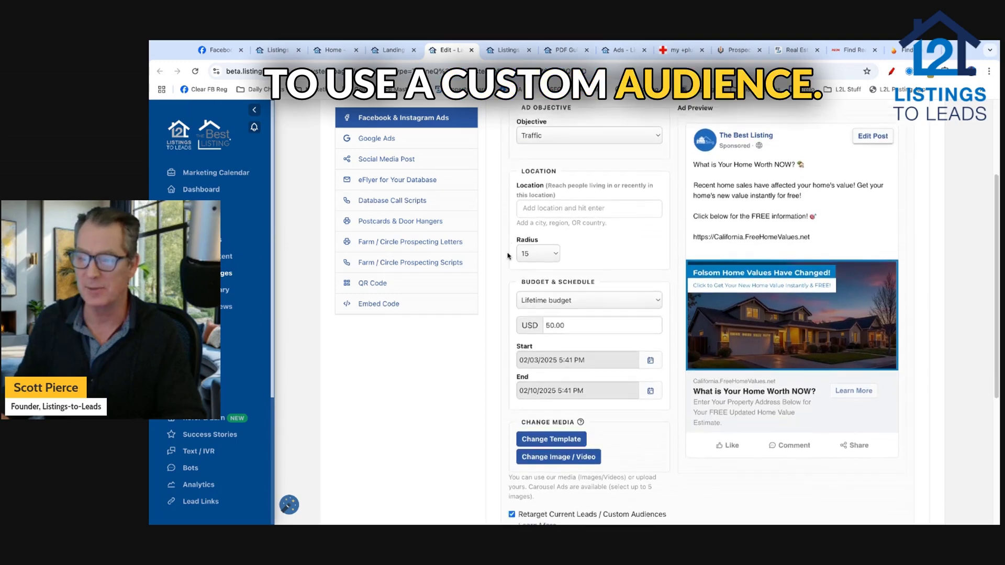
scroll(508, 255, down, 4)
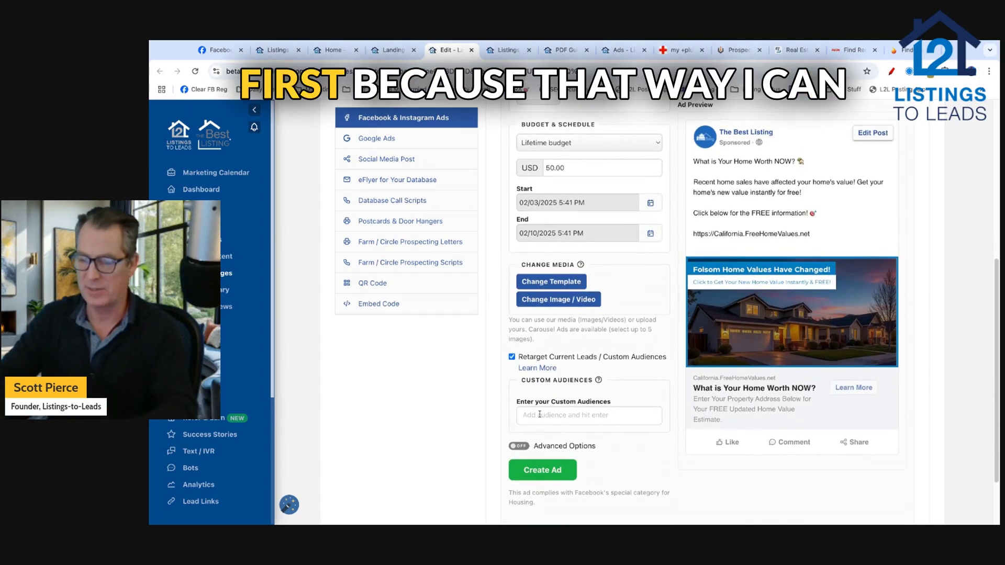
Step: Add L2L - Seller Audience - sfsf and WiseAgent Database as custom audiences
text(seller)
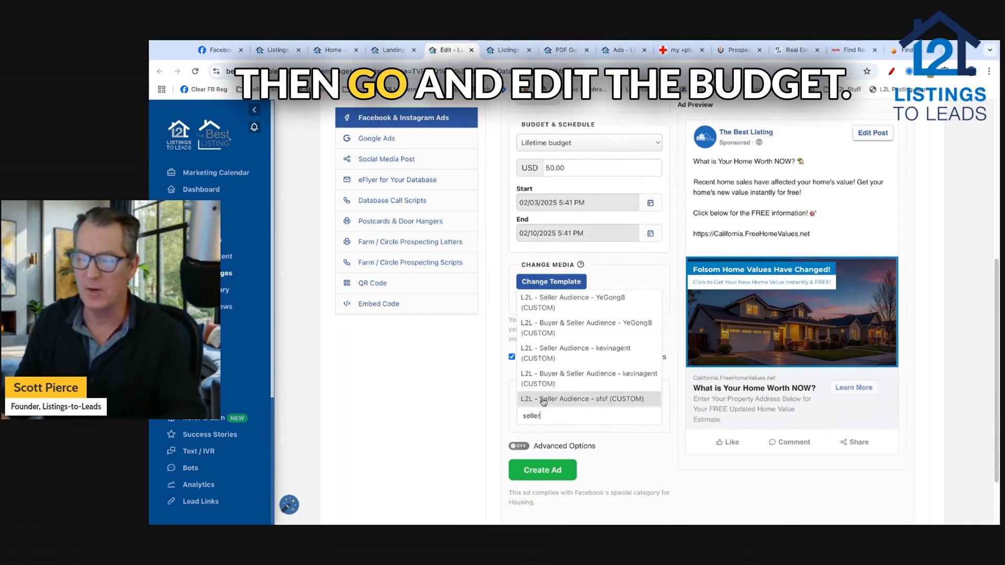
click(600, 401)
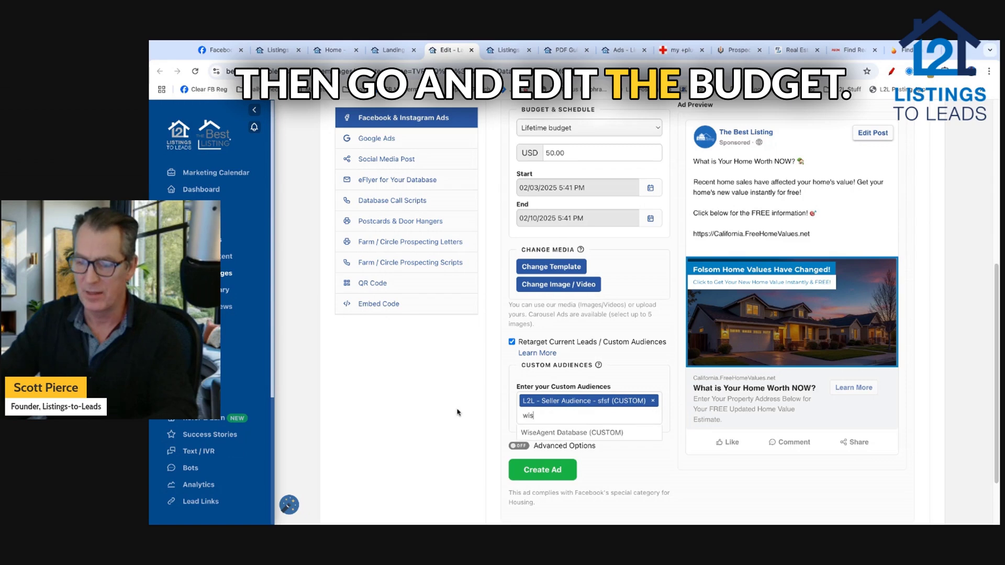
text(wise)
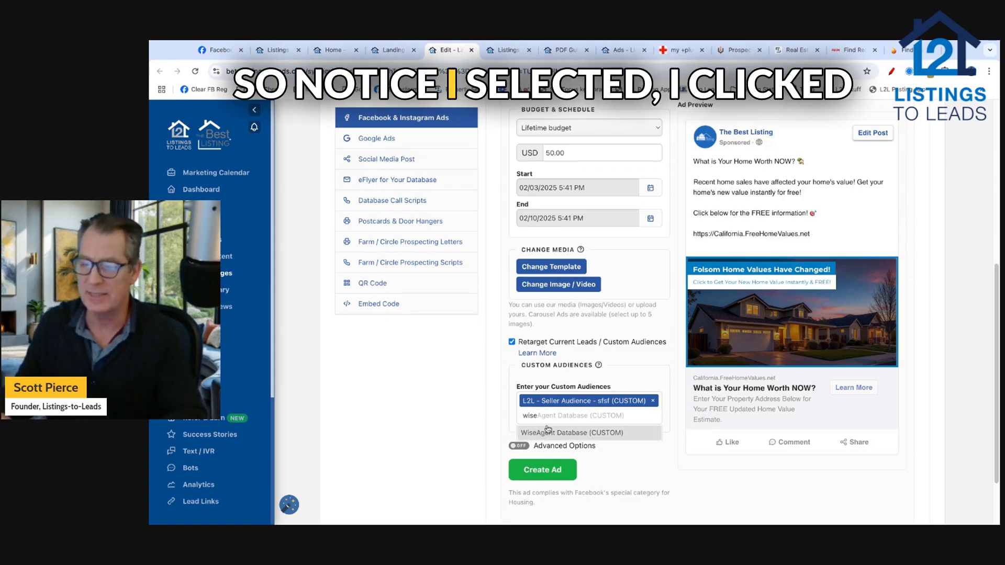
click(558, 433)
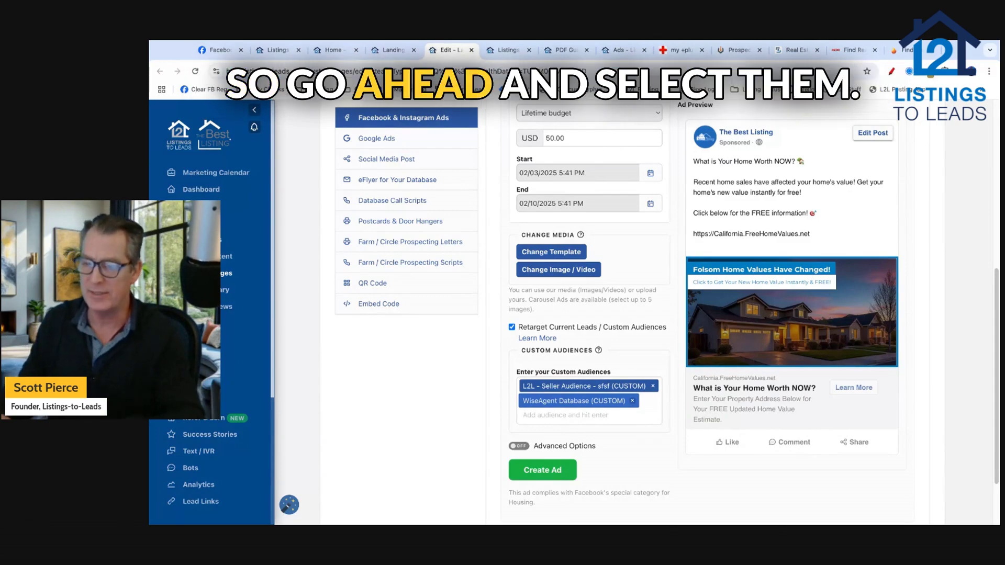
Step: Switch to a $2 daily budget ending 02/17/2025 and create the Free Home Values ad
scroll(489, 373, up, 3)
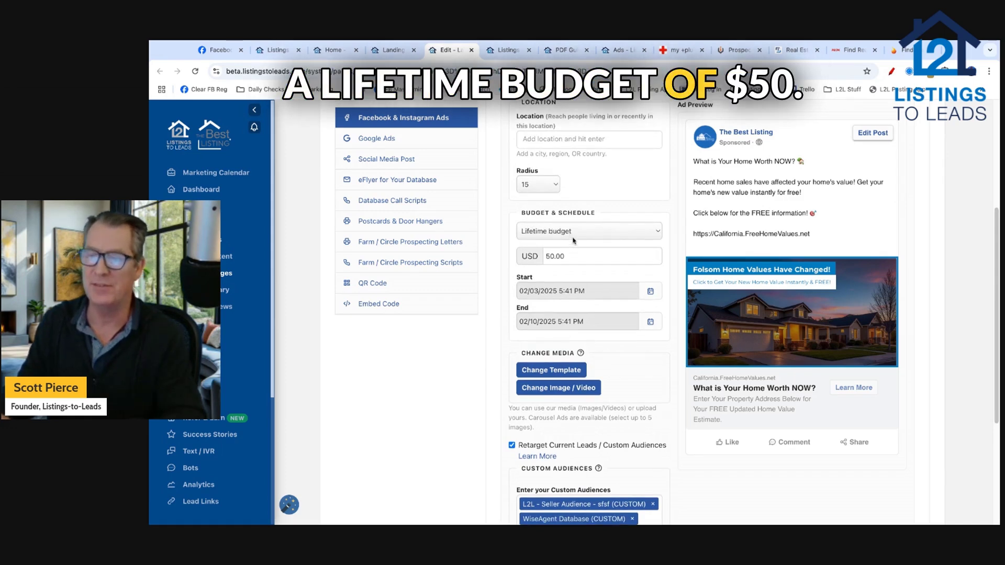
click(575, 235)
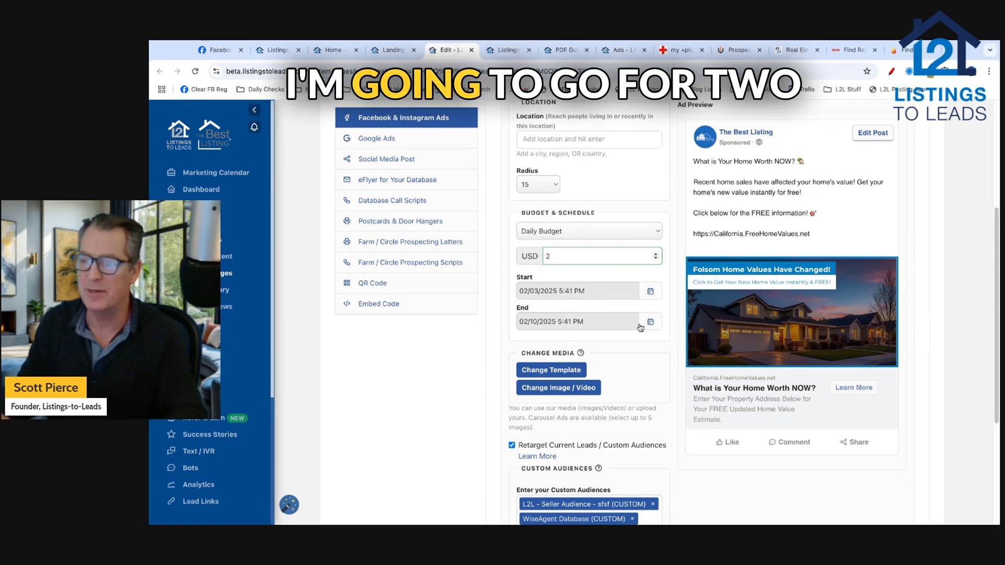
click(623, 323)
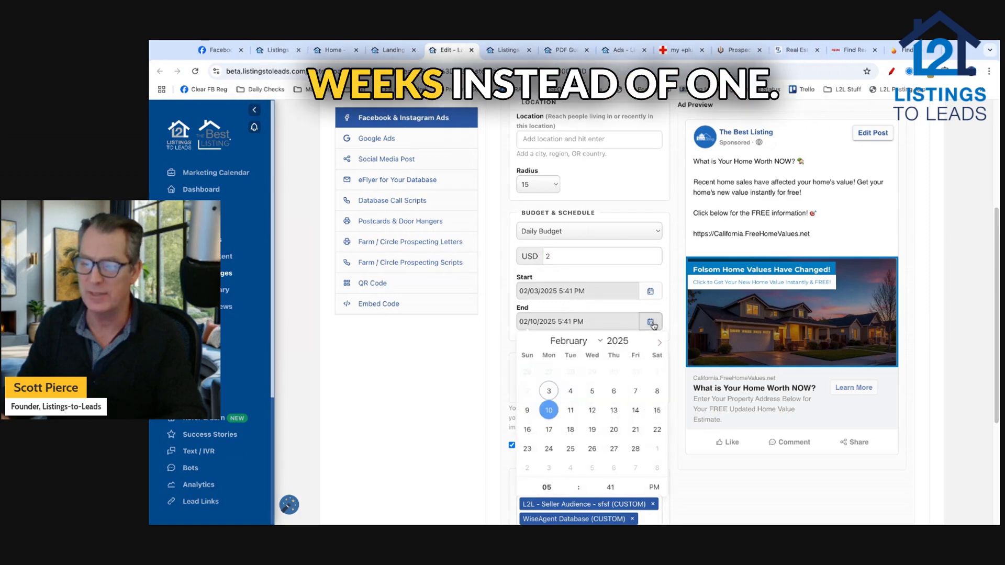
click(550, 429)
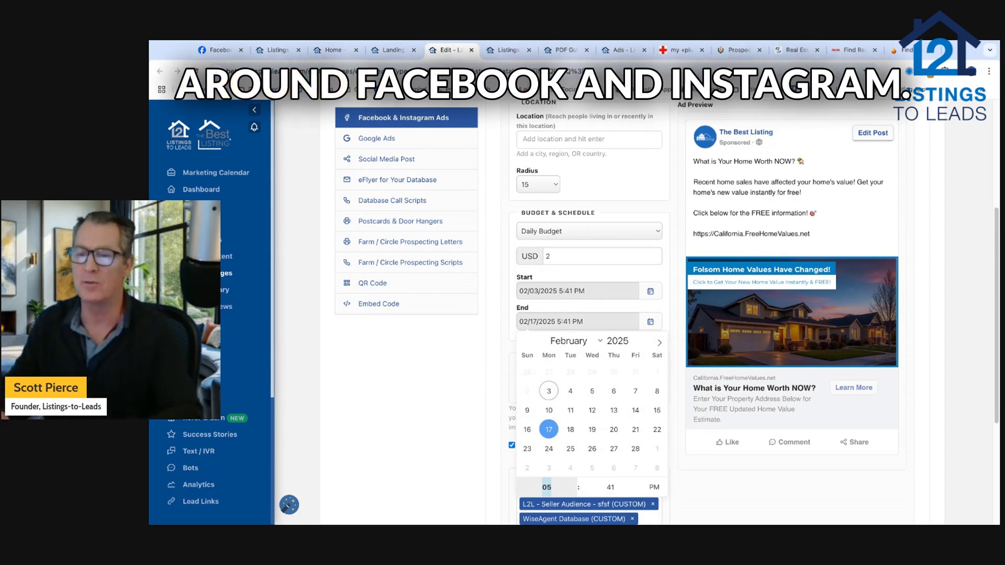
click(488, 404)
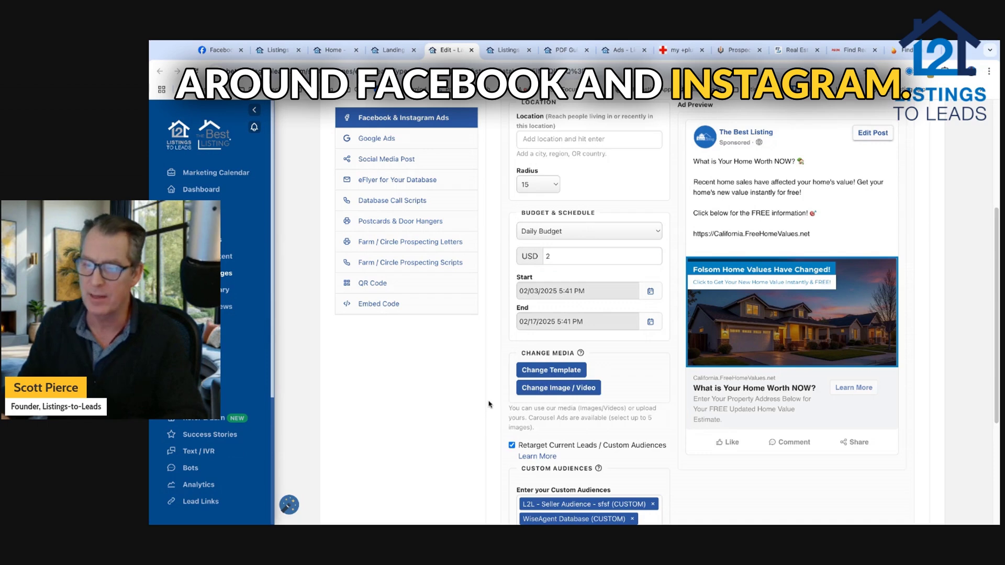
scroll(488, 404, down, 3)
click(548, 474)
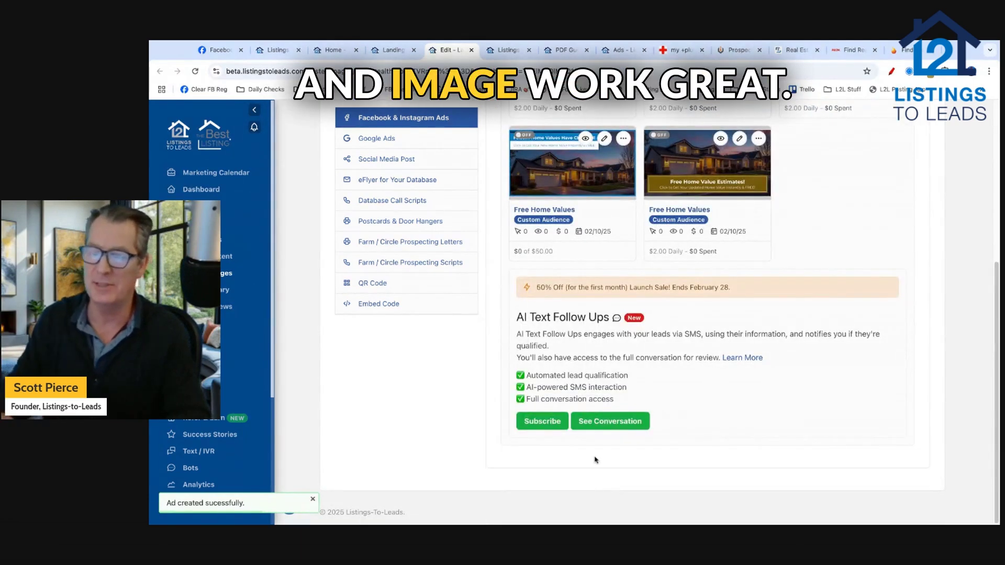
Step: Return to the Landing Pages library via the LANDING PAGES breadcrumb
scroll(503, 334, up, 1)
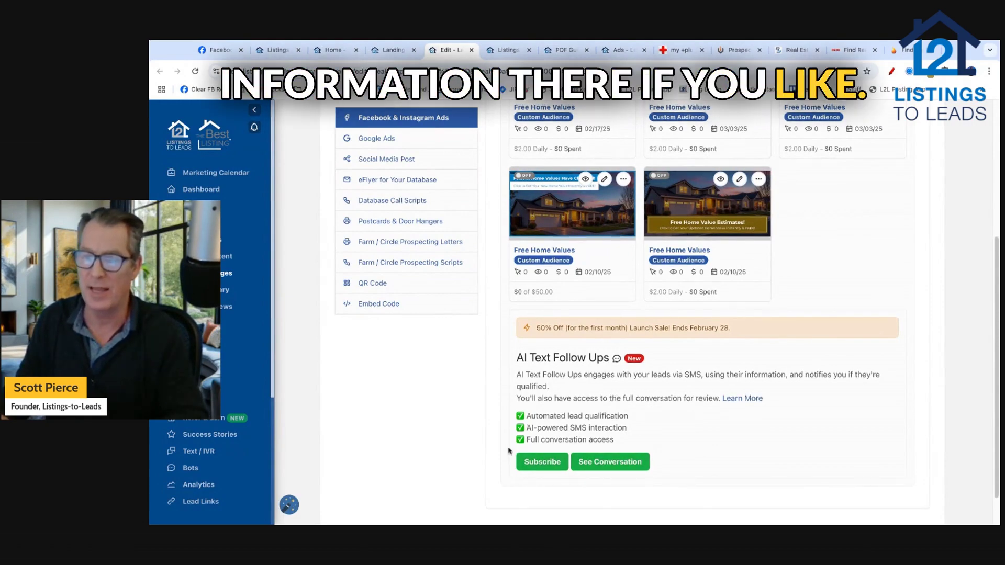
scroll(508, 451, up, 10)
click(372, 107)
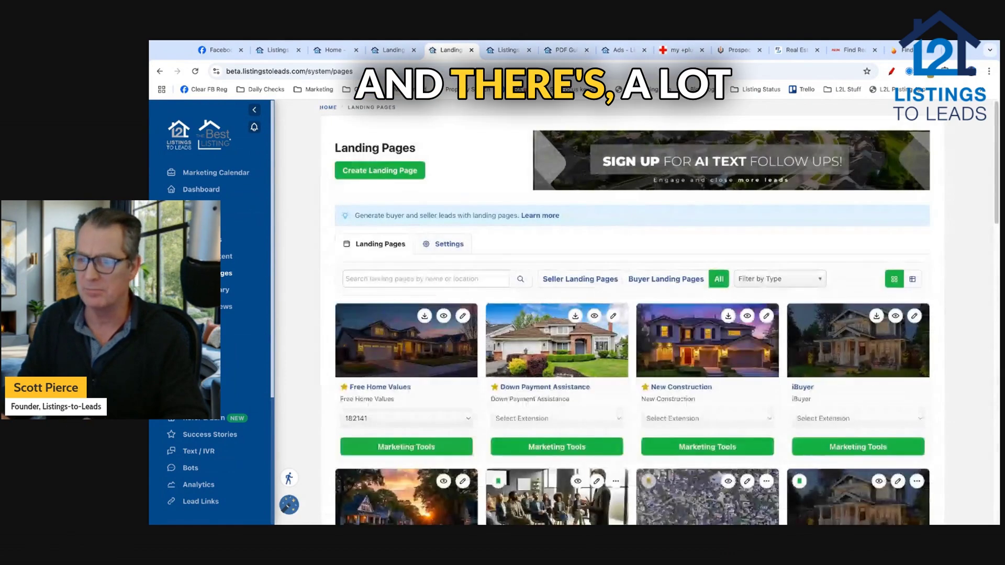
Step: Filter the landing pages to show only the Expired Listing type
scroll(761, 233, down, 1)
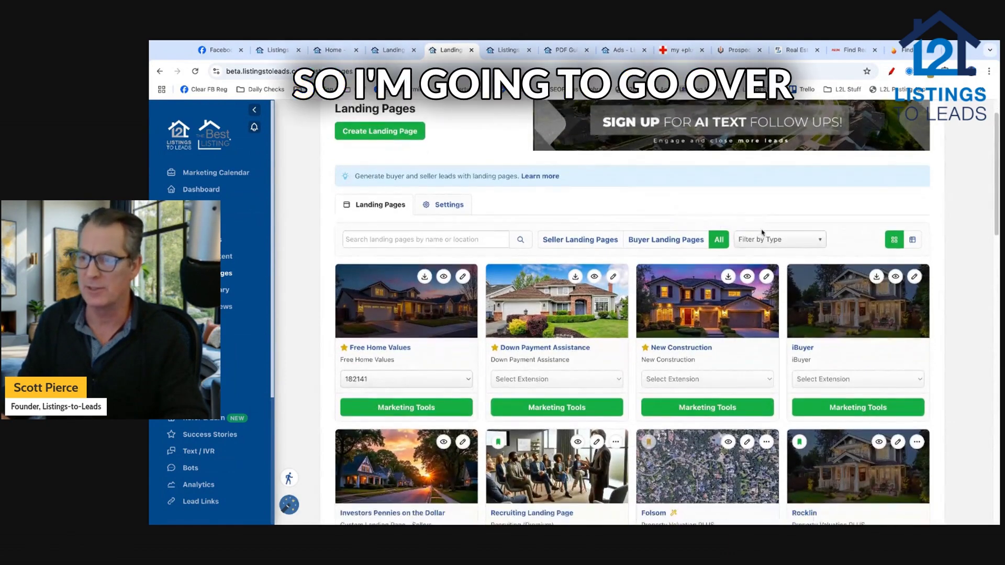
click(782, 240)
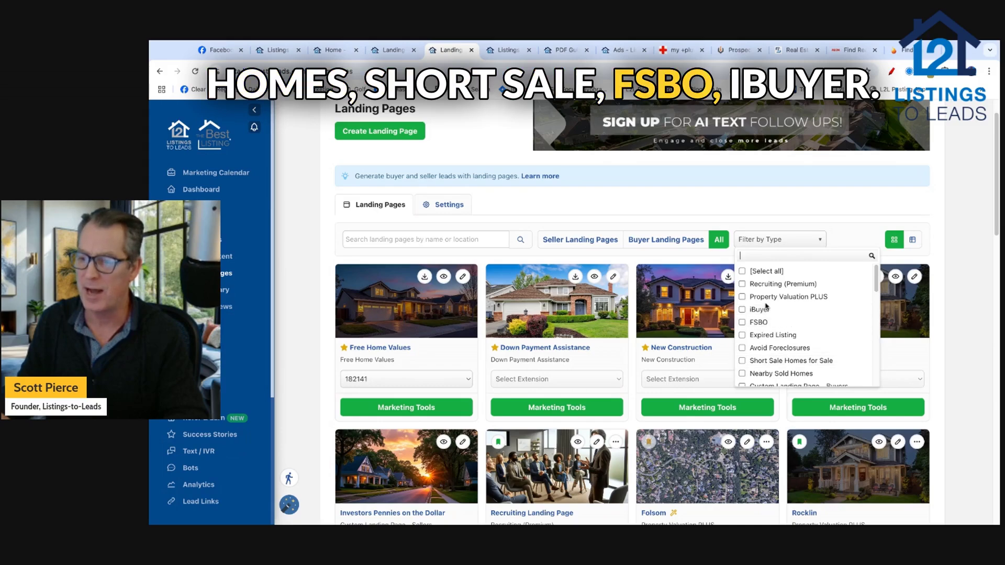
click(766, 336)
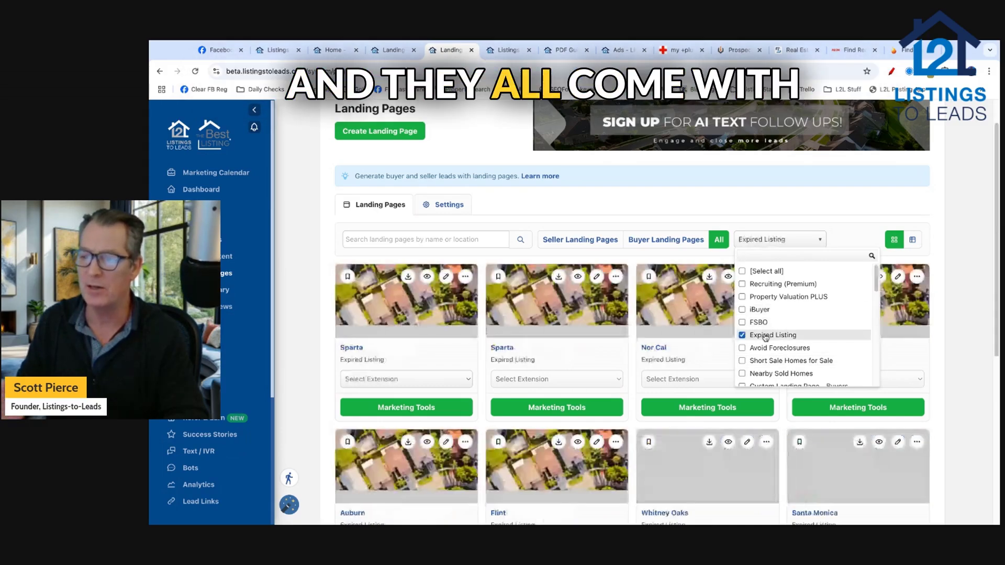
click(304, 318)
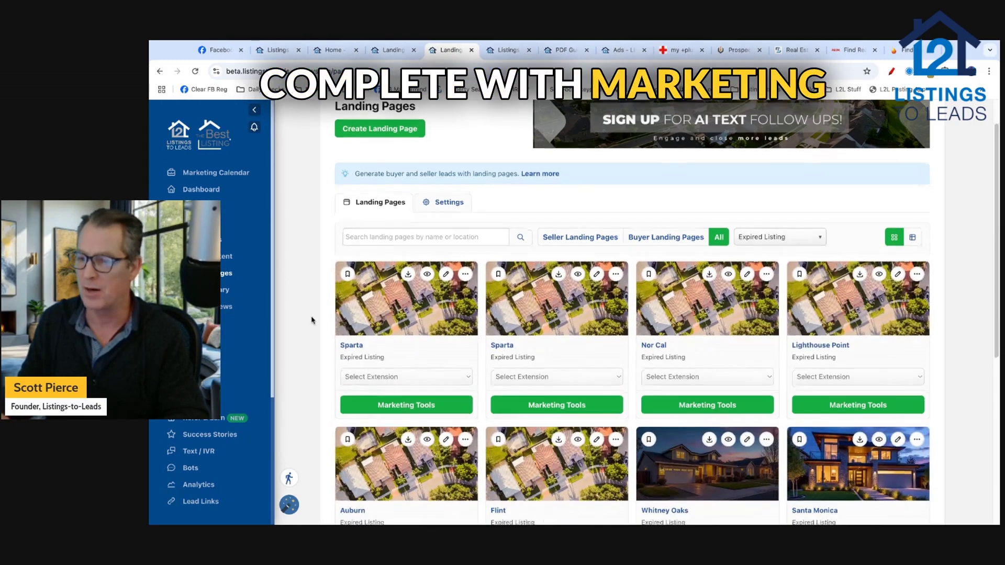
Step: Open Marketing Tools for the Whitney Oaks expired-listing page
scroll(310, 318, down, 3)
scroll(311, 320, down, 2)
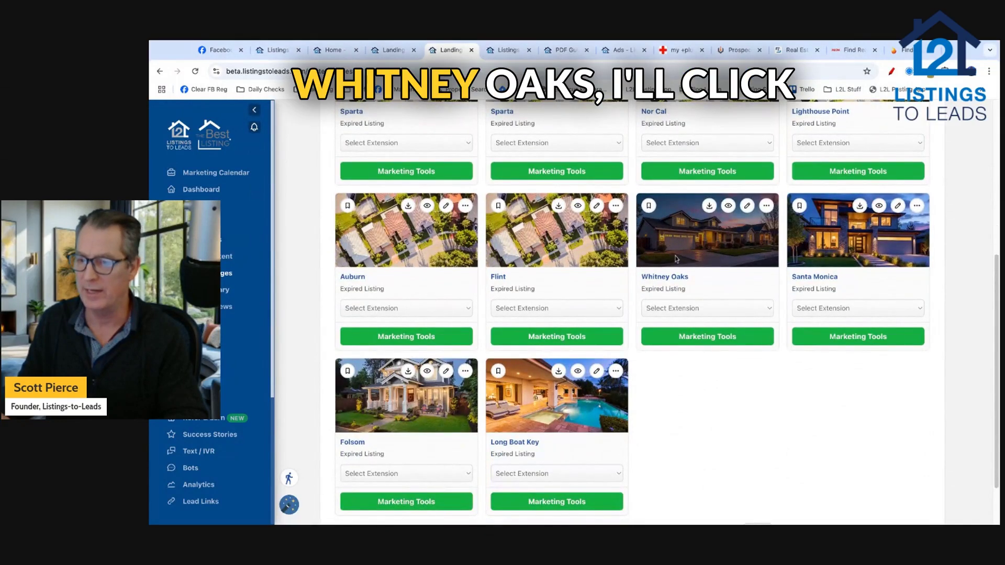
click(706, 338)
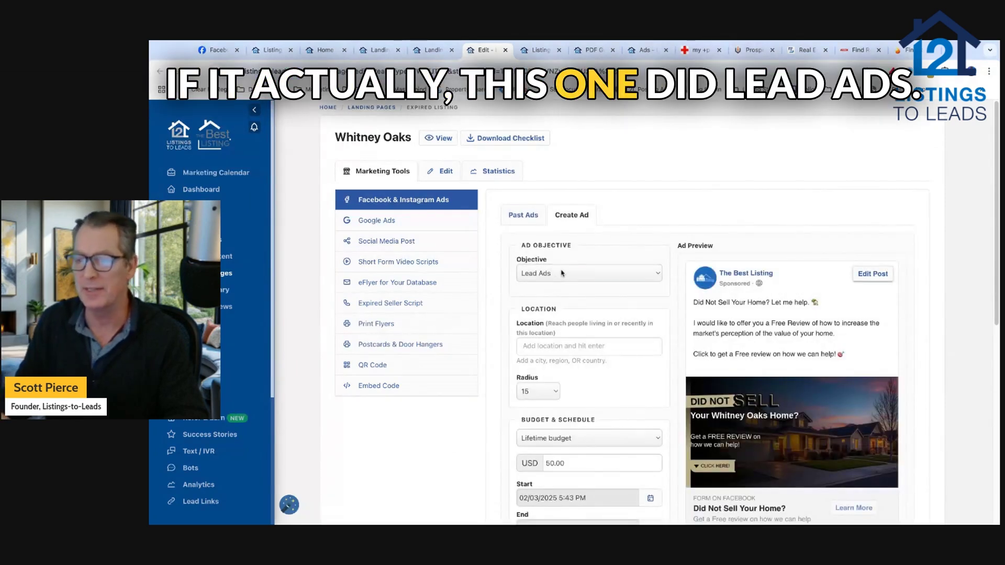
Step: Change the Whitney Oaks ad objective to Traffic and add the WiseAgent Database audience
click(528, 284)
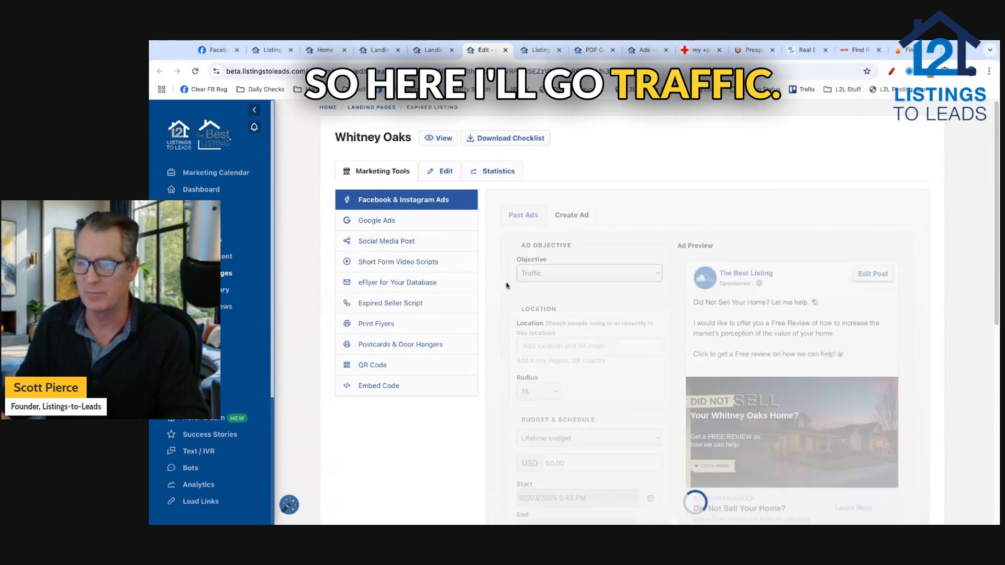
scroll(498, 286, down, 1)
scroll(504, 304, down, 2)
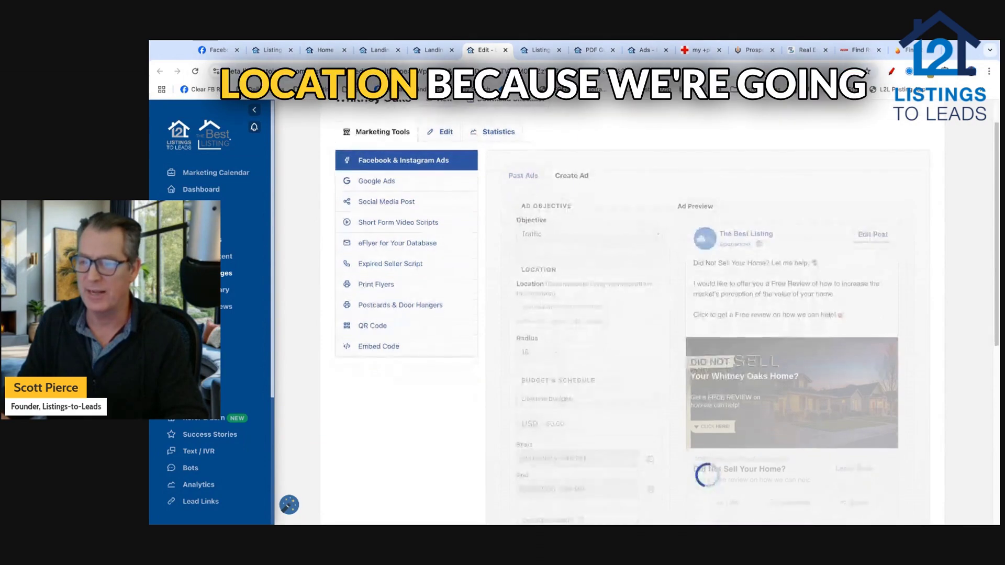
scroll(504, 304, down, 5)
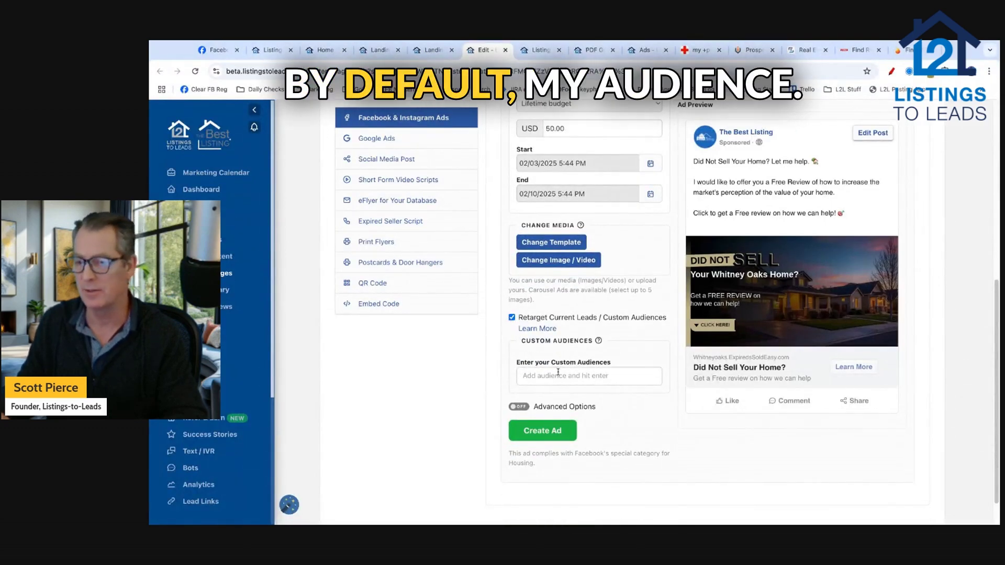
text(ise)
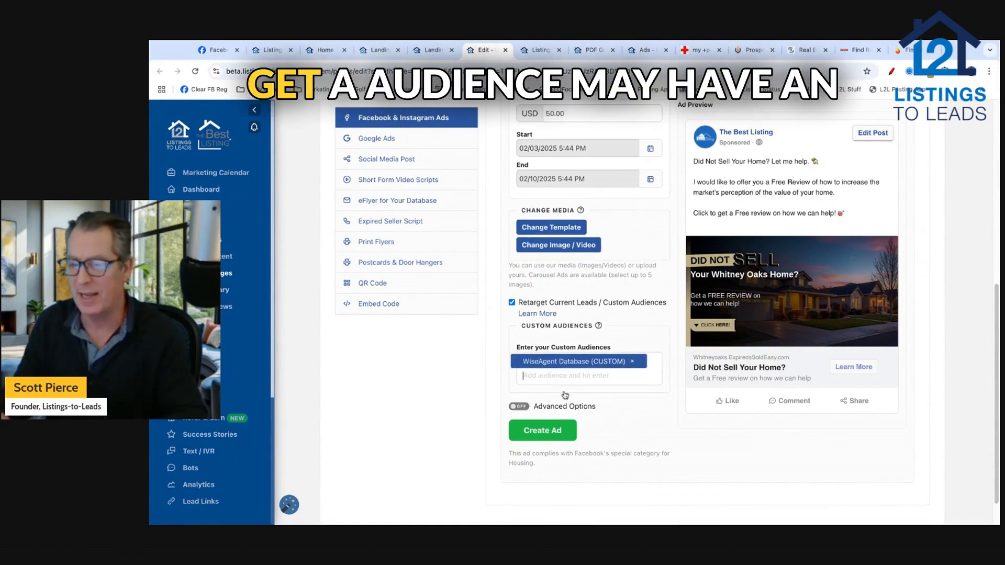
click(570, 393)
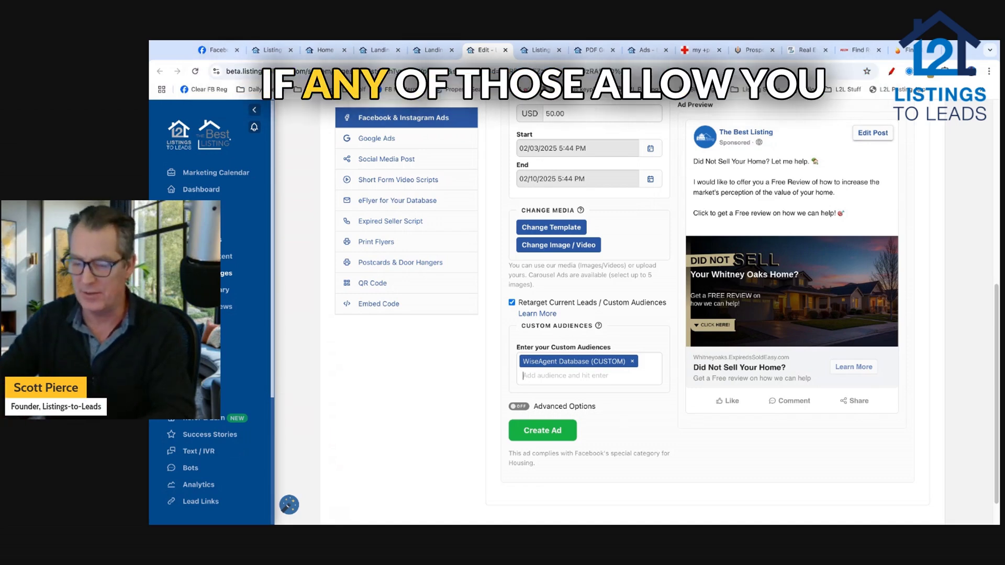
Step: Add the L2L - Seller Audience and create the Whitney Oaks ad
text(wise)
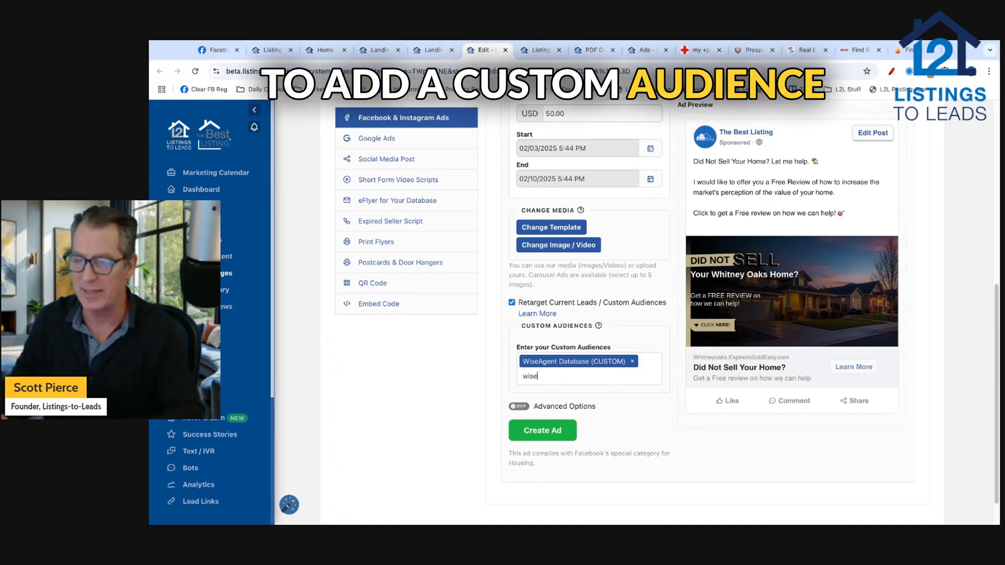
key(BackSpace)
key(BackSpace)
key(BackSpace)
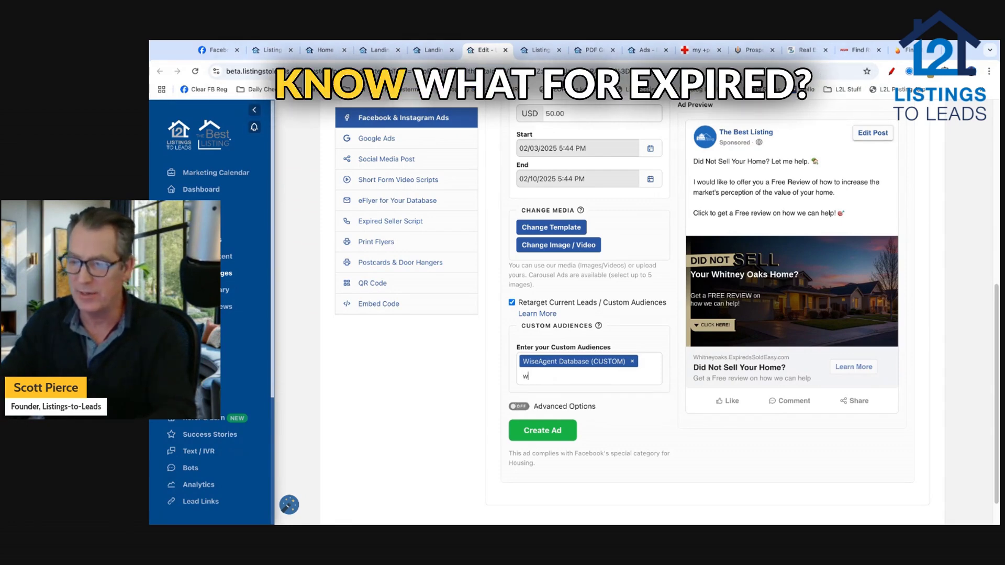
text(seller)
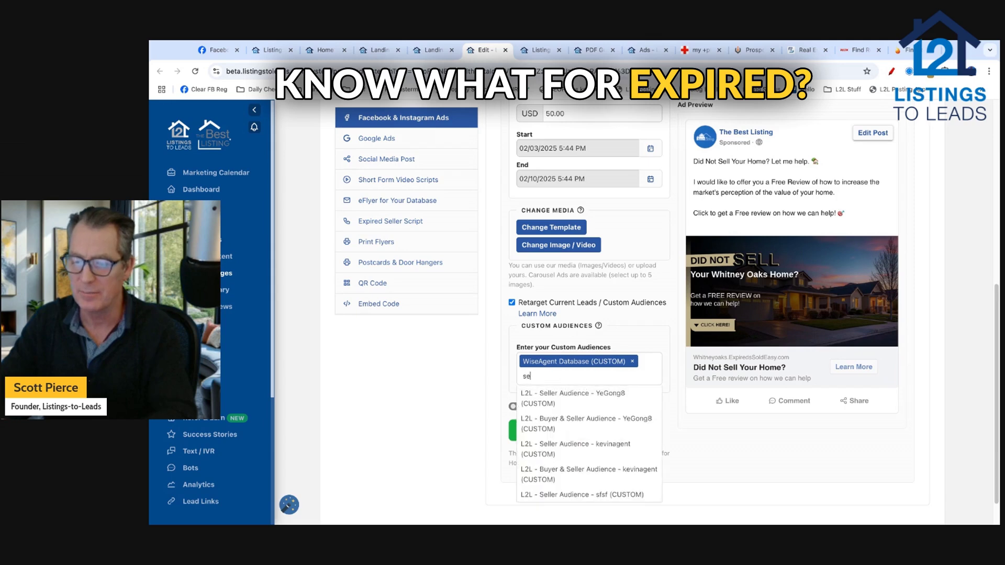
click(554, 494)
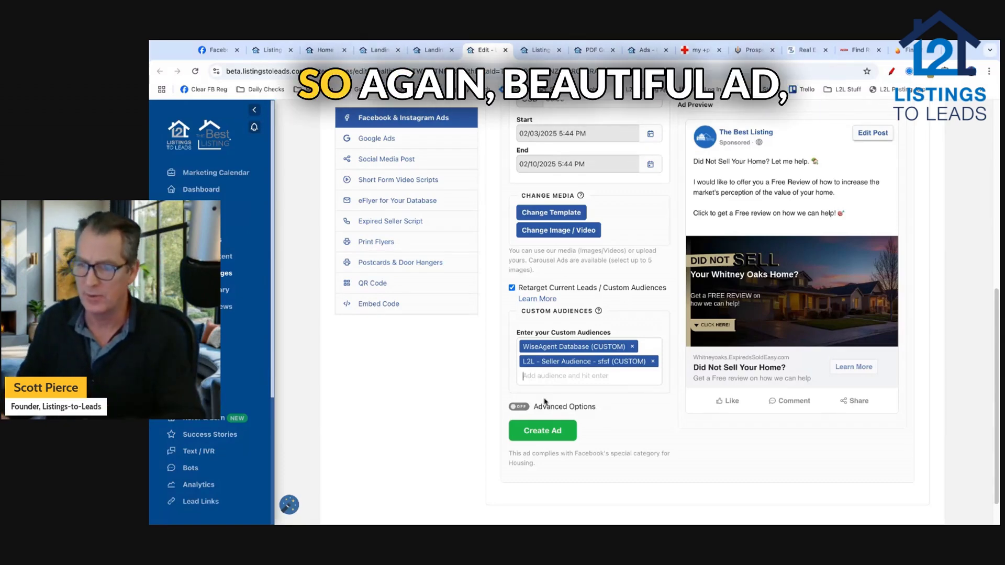
click(533, 431)
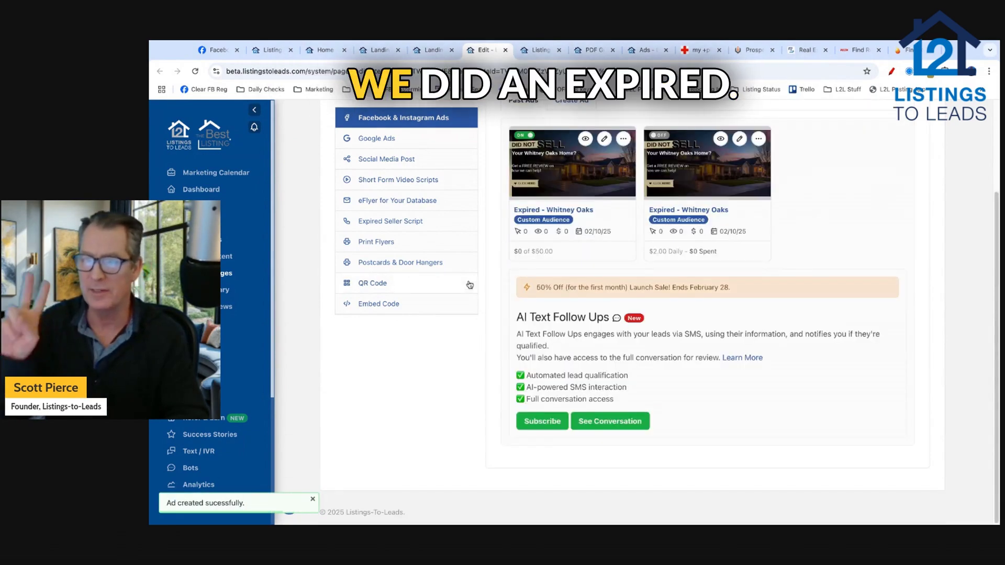
Step: Close the Whitney Oaks ad editor and show the PDF Guides library of seller guide cards
click(505, 49)
scroll(292, 222, up, 1)
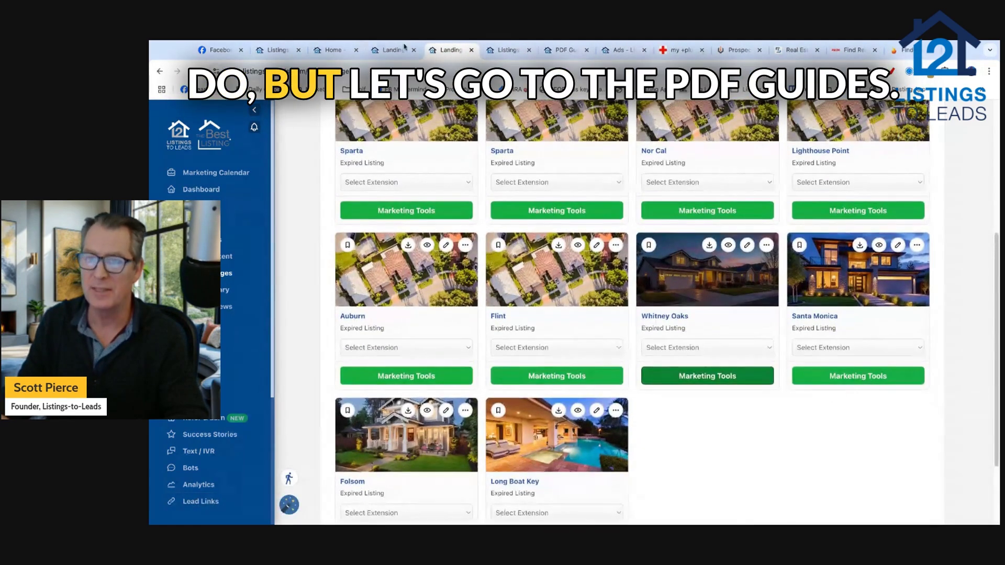
click(558, 50)
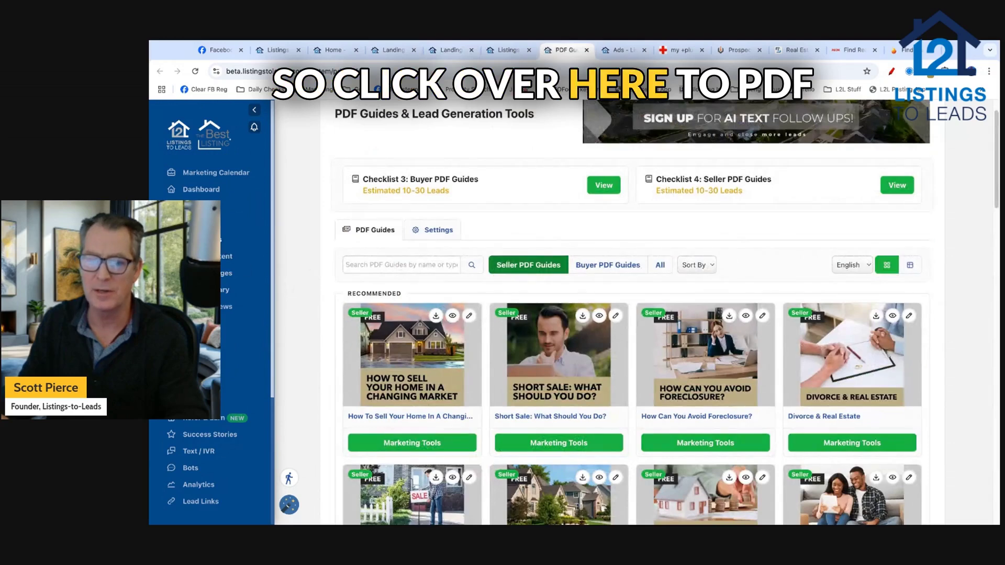
scroll(317, 308, down, 3)
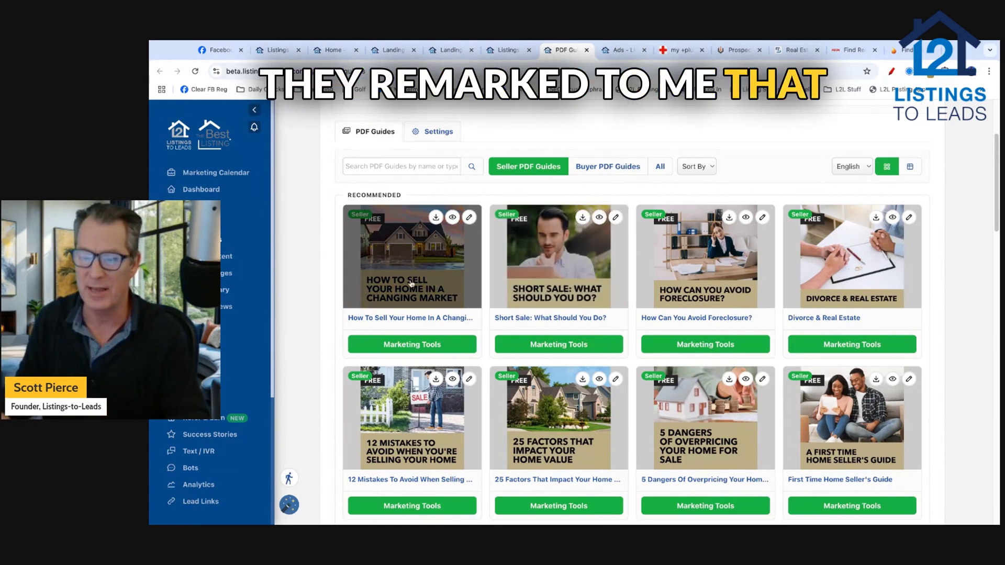
Step: Open the marketing tools for the How To Sell Your Home In A Changing Market guide
click(409, 346)
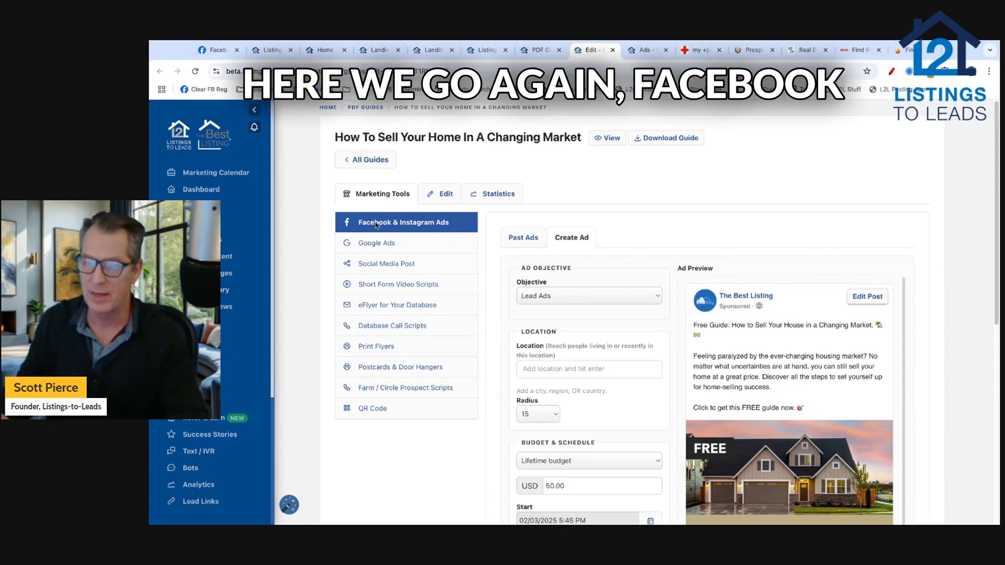
scroll(495, 277, down, 2)
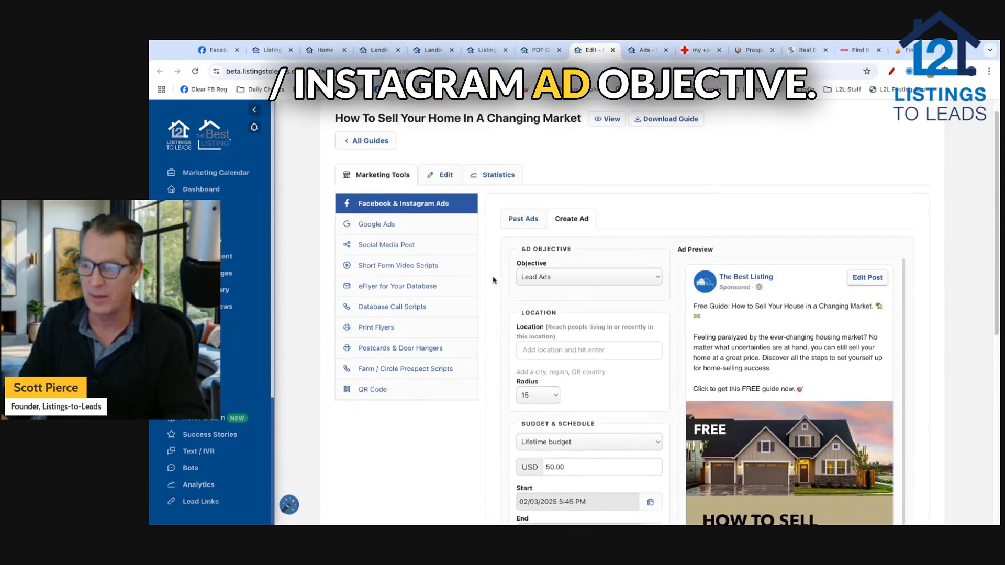
scroll(495, 278, down, 1)
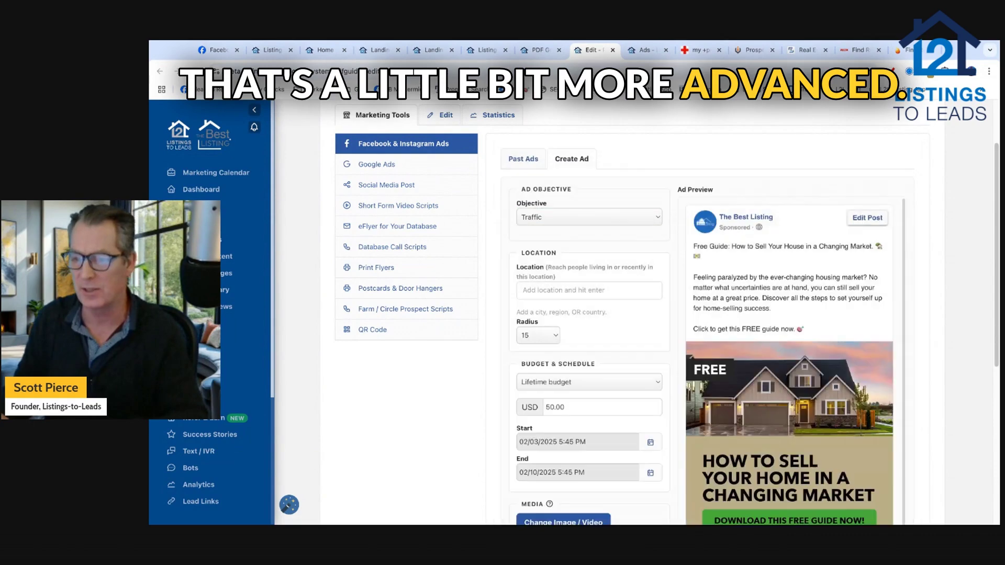
scroll(496, 231, down, 1)
scroll(504, 313, down, 5)
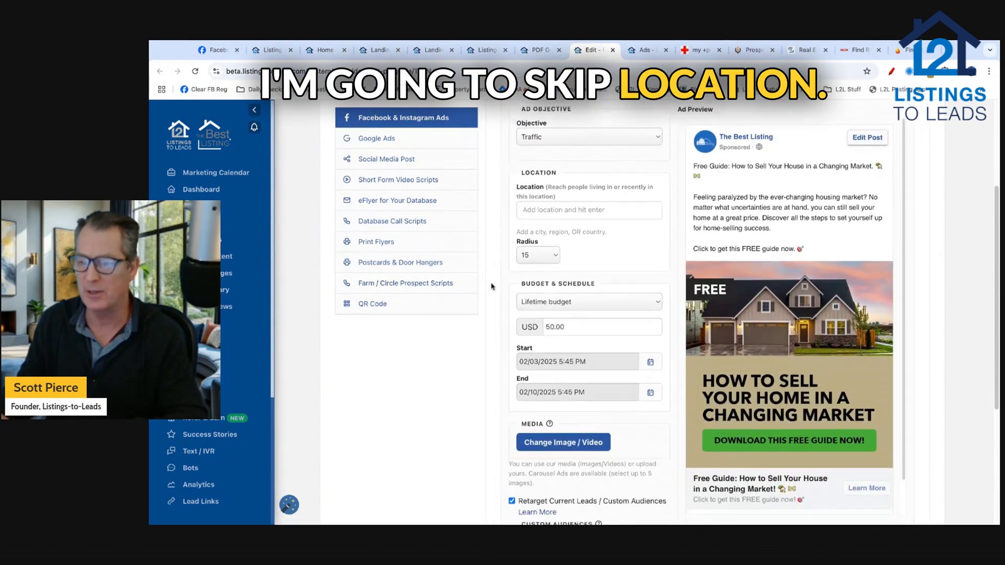
scroll(503, 312, down, 3)
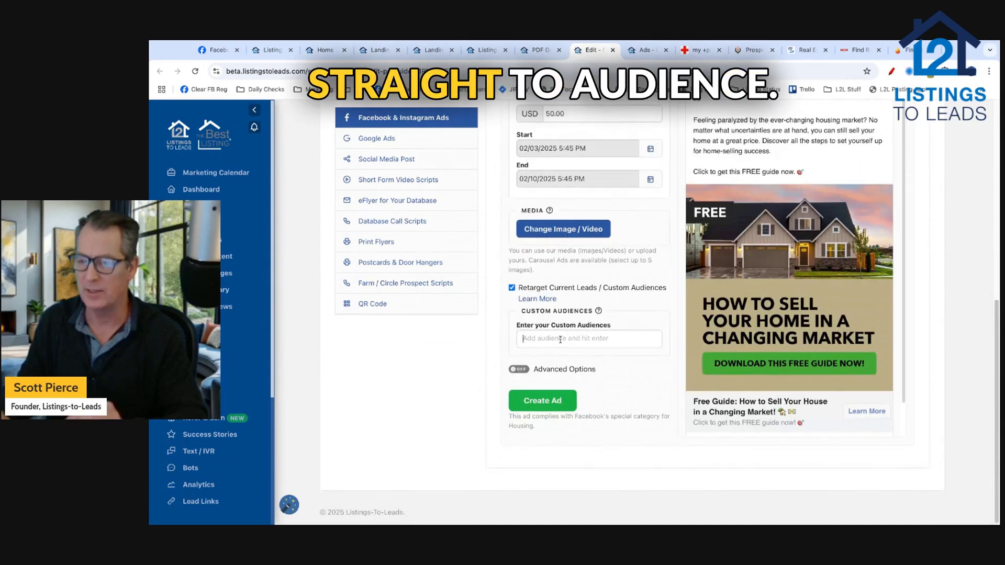
Step: Add WiseAgent Database and the L2L seller audience as custom audiences
text(wi)
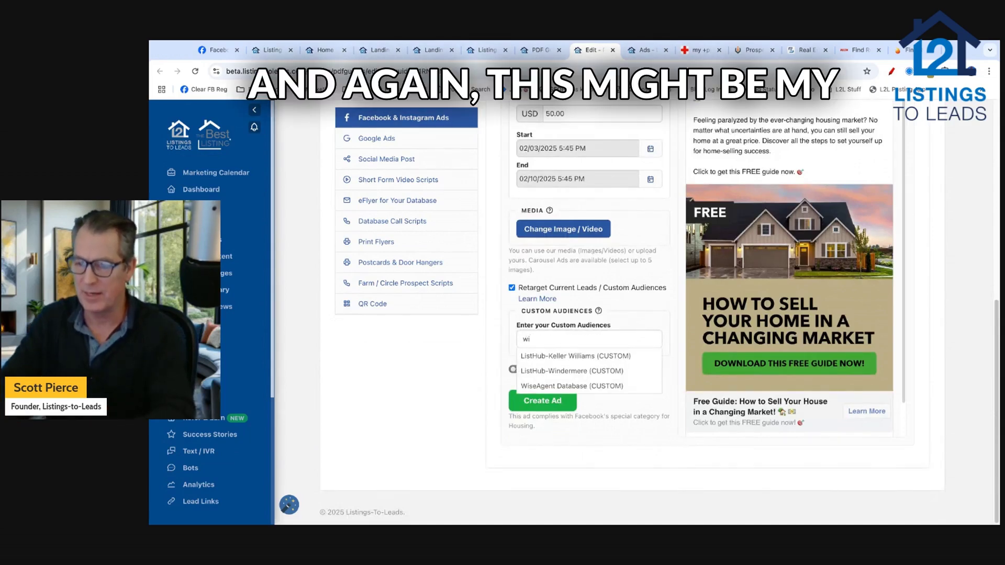
text(se)
click(566, 358)
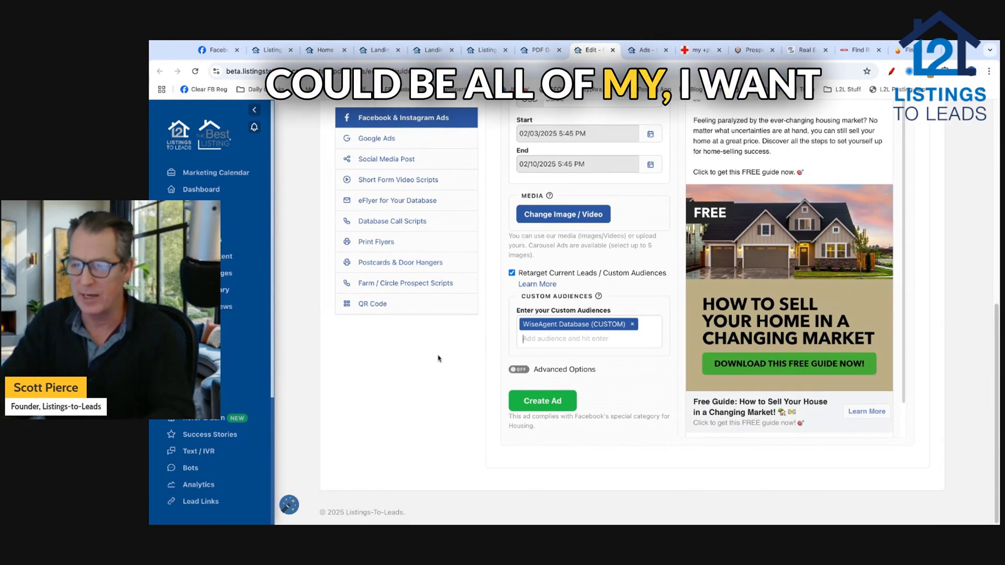
text(selloer)
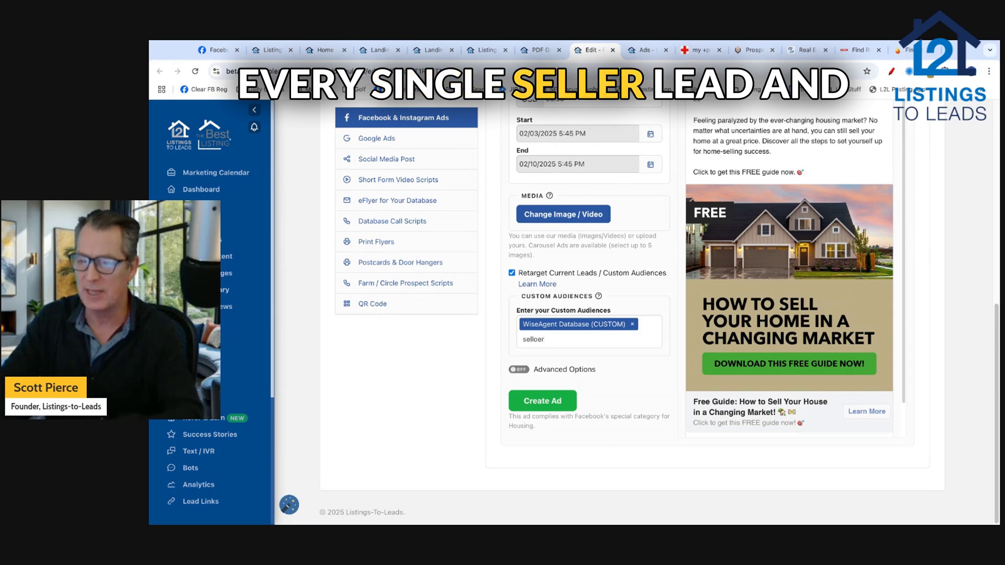
key(BackSpace)
key(BackSpace)
key(BackSpace)
text(er)
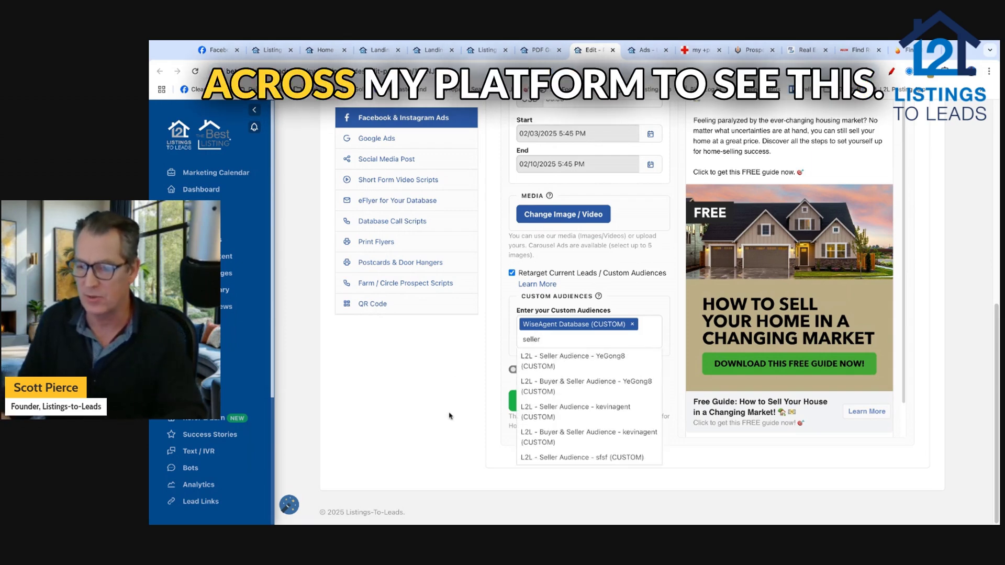
click(547, 457)
Step: Set a $2 daily budget ending 02/17/2025 and create the guide ad
scroll(780, 320, up, 1)
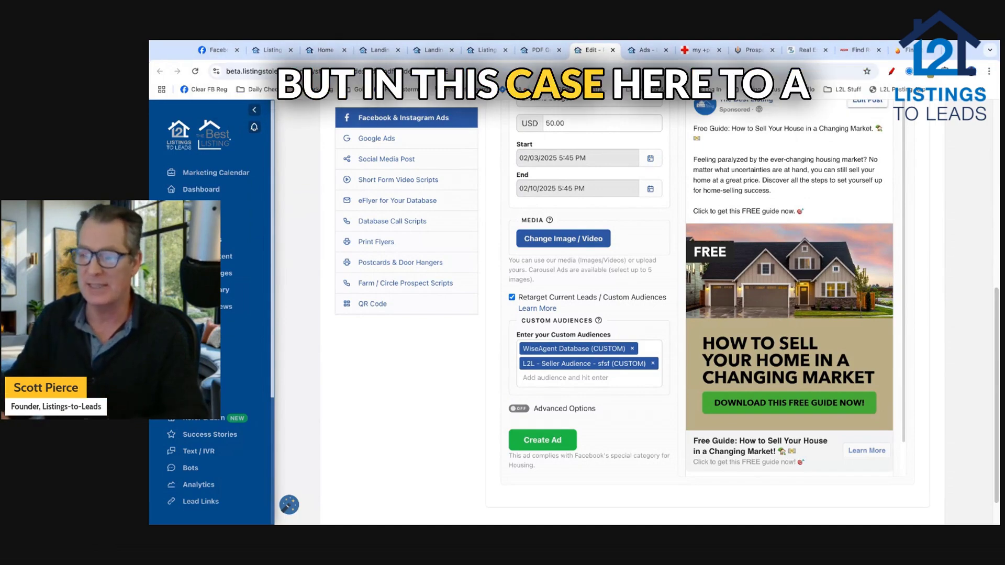
scroll(486, 343, up, 1)
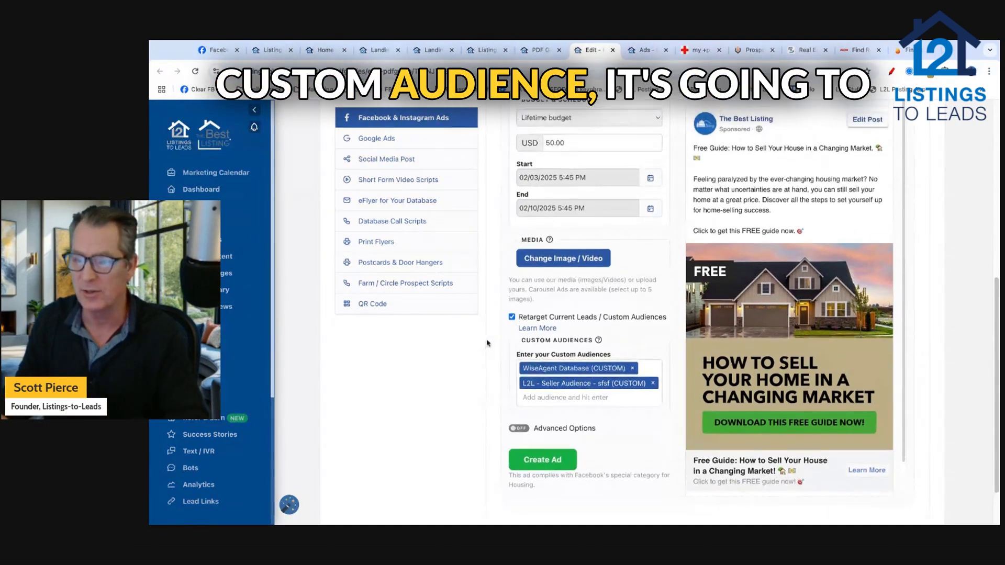
scroll(486, 342, up, 3)
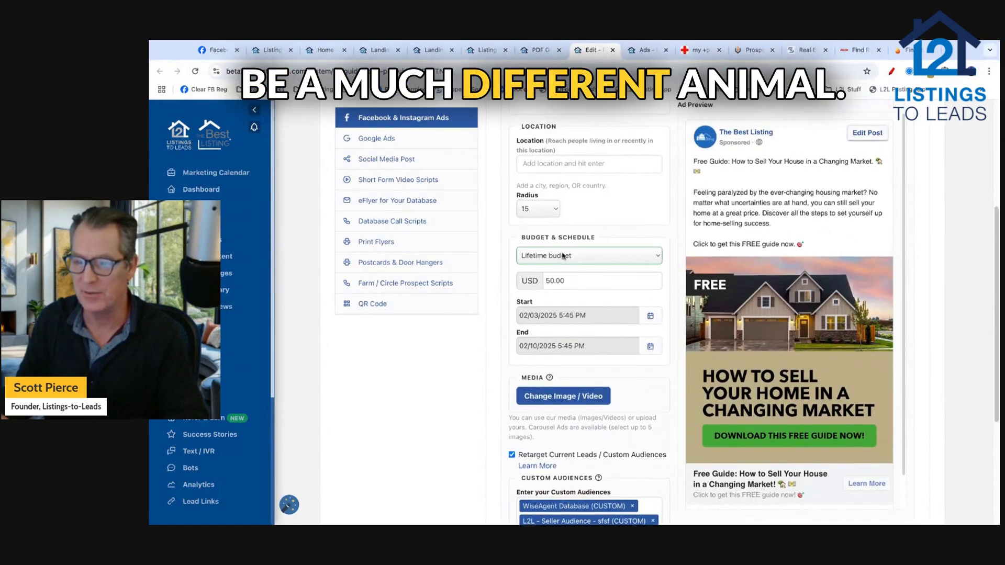
double_click(566, 281)
text(2)
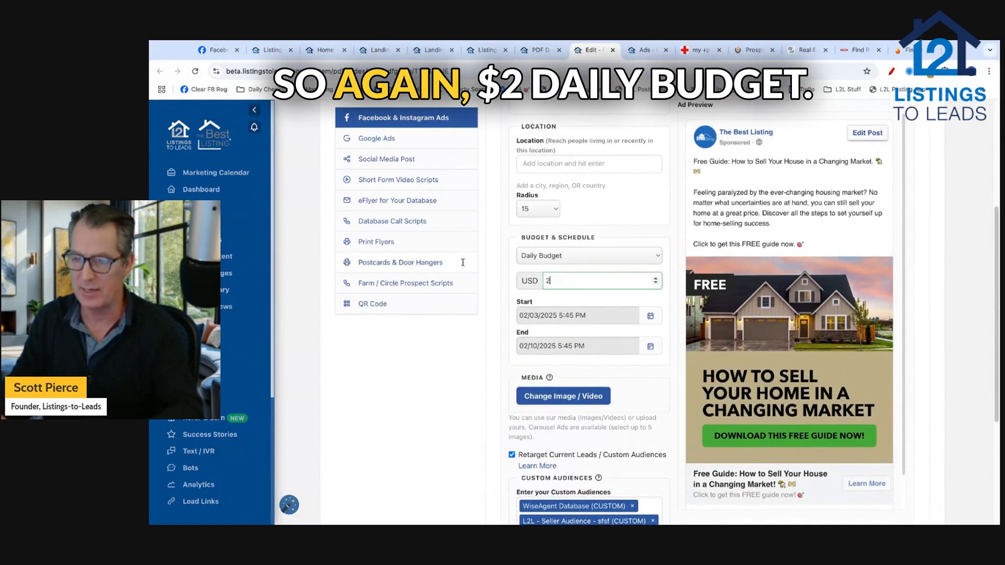
click(498, 345)
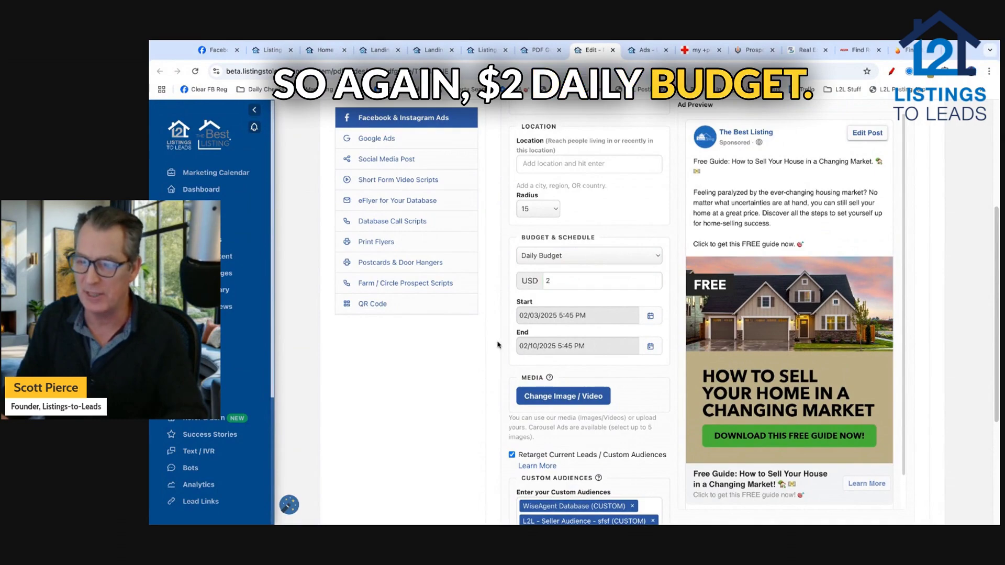
click(564, 346)
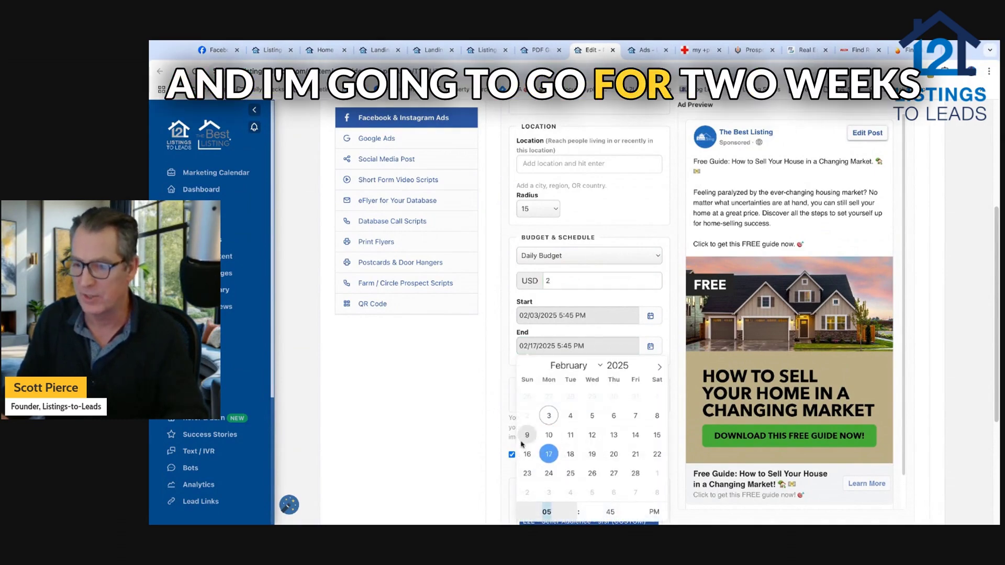
click(491, 414)
scroll(477, 404, down, 4)
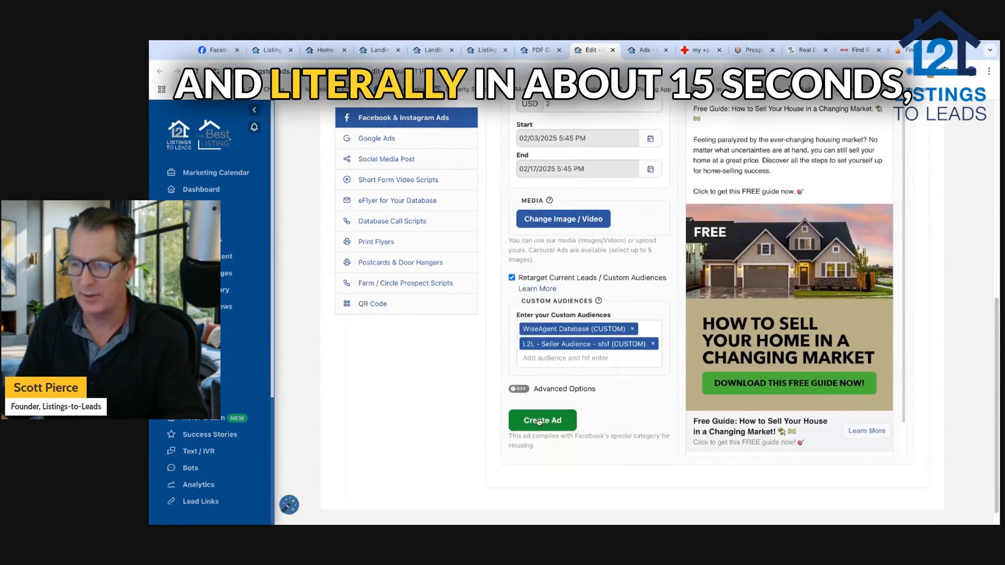
click(539, 422)
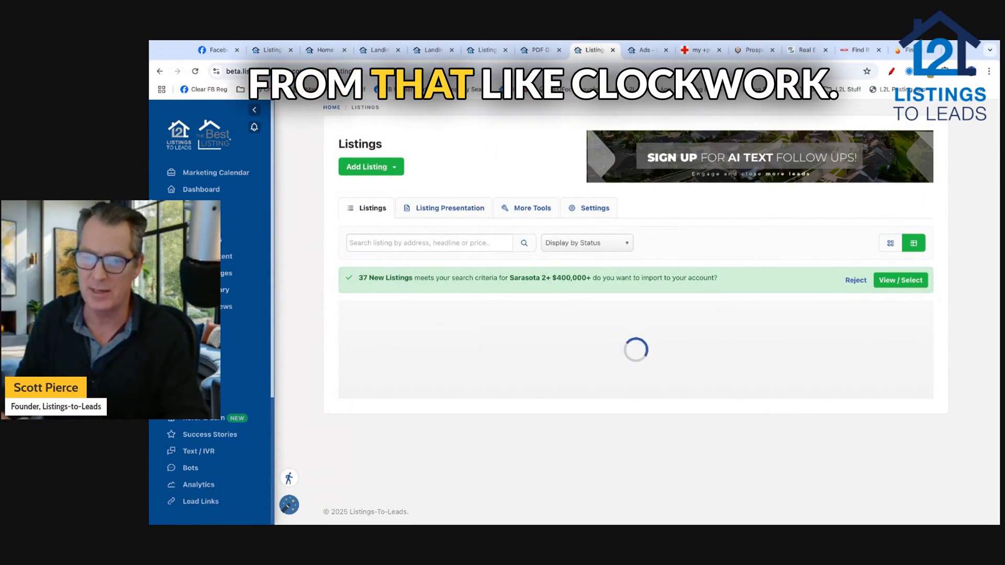
scroll(308, 276, down, 1)
scroll(307, 276, down, 6)
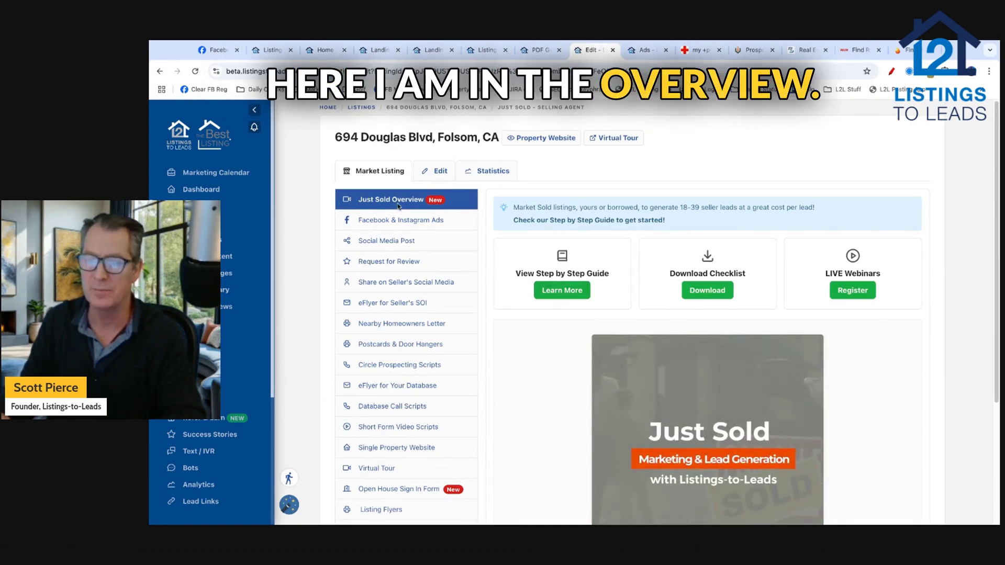
Step: Turn off the currently running Douglas Blvd Facebook & Instagram ad
click(402, 222)
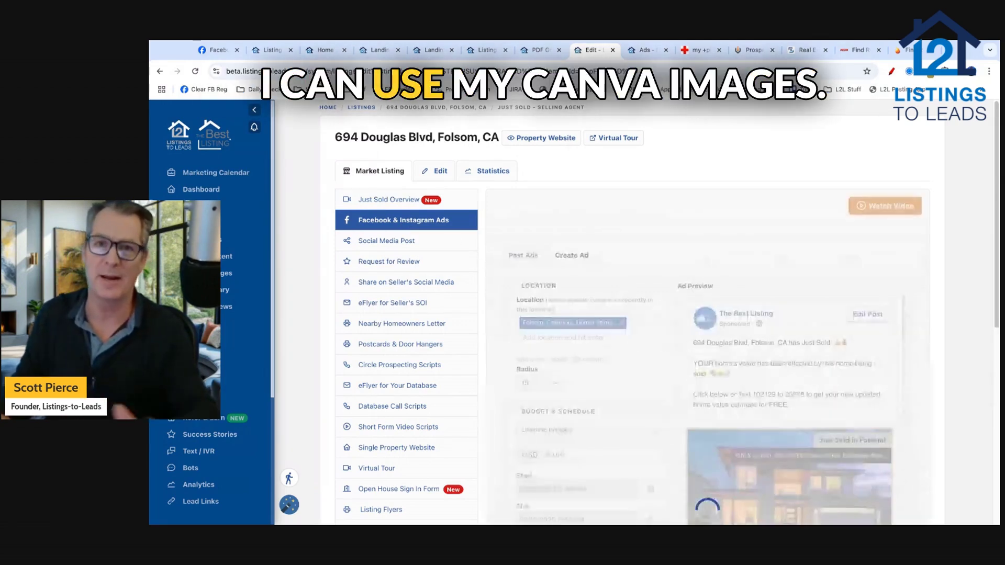
scroll(512, 261, down, 3)
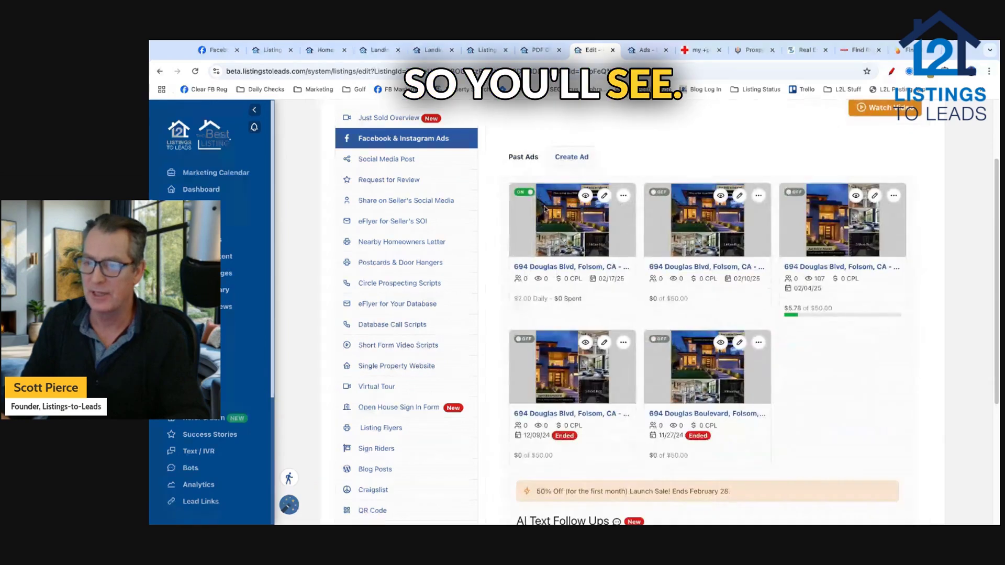
click(530, 195)
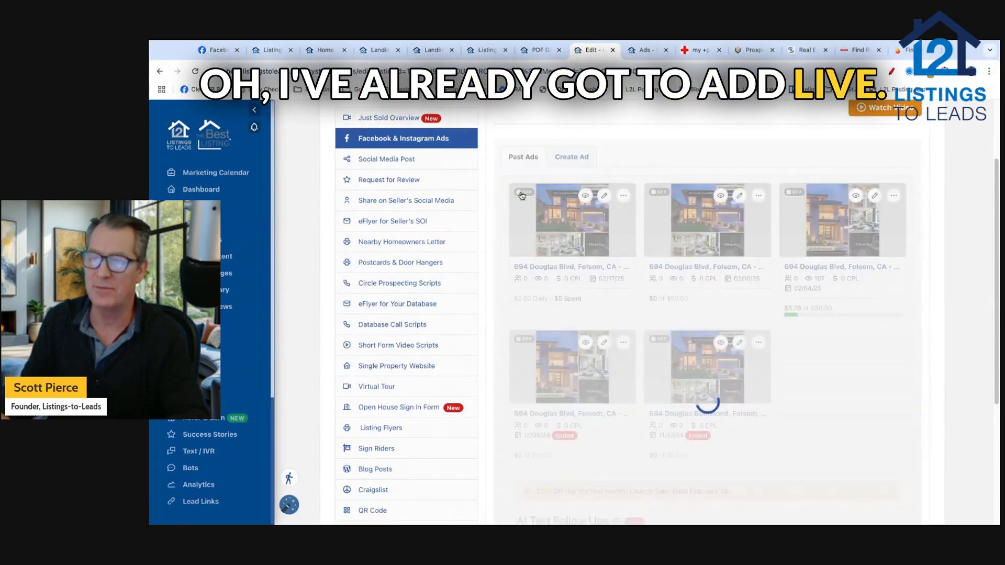
Step: Start a new ad and remove Folsom as its target location
click(572, 157)
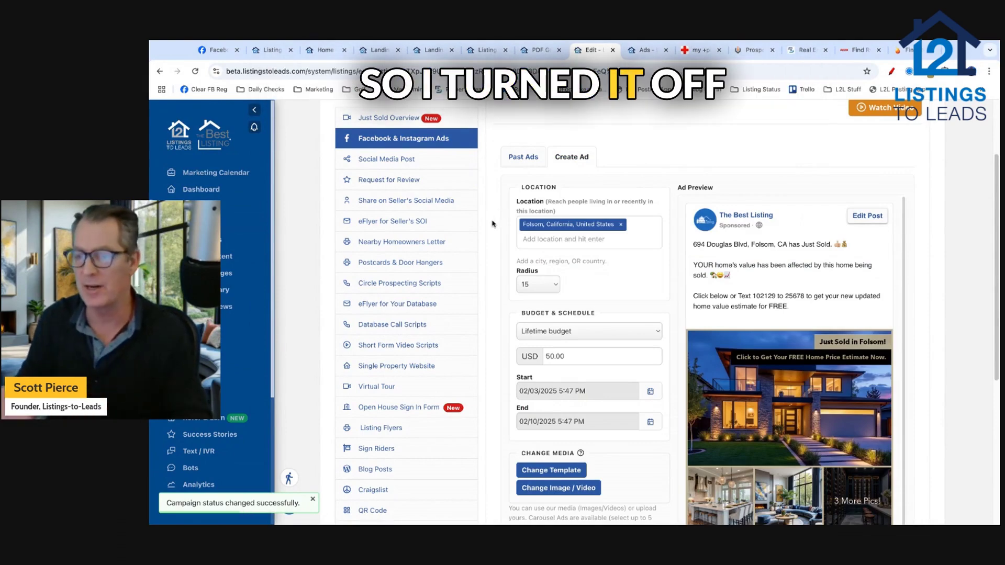
scroll(493, 220, down, 1)
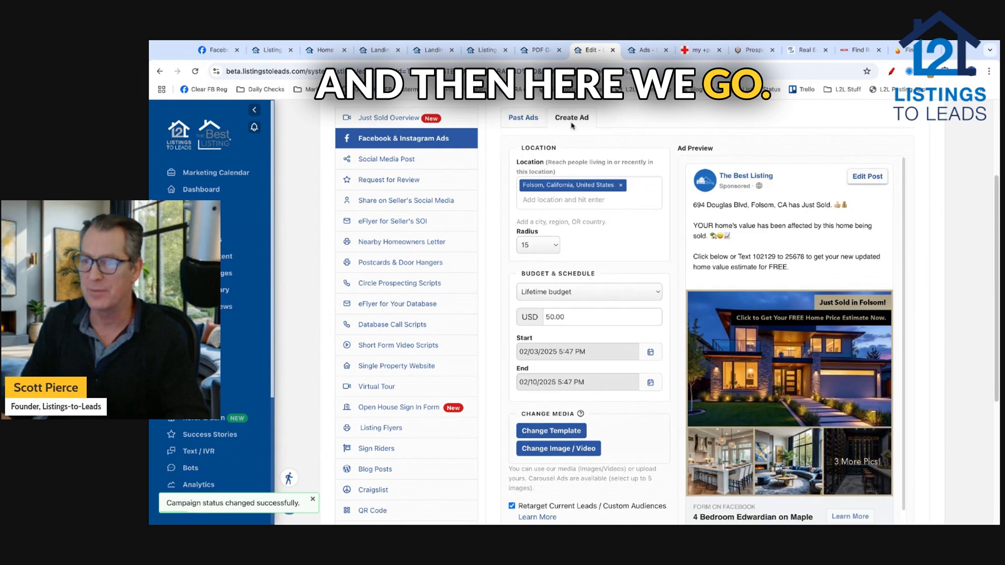
click(621, 185)
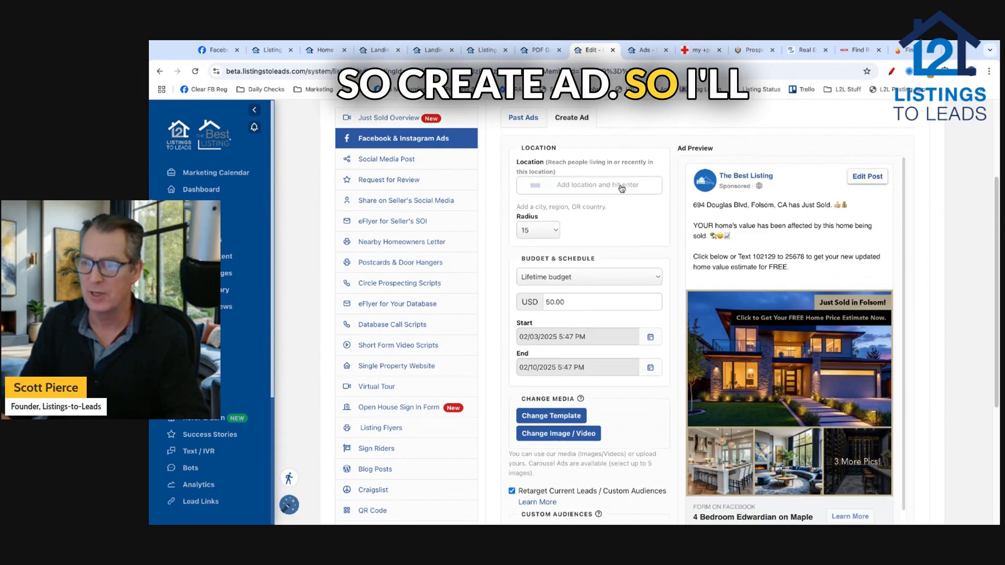
Step: Add the L2L - Seller Audience - sfsf and WiseAgent Database custom audiences
scroll(497, 284, down, 2)
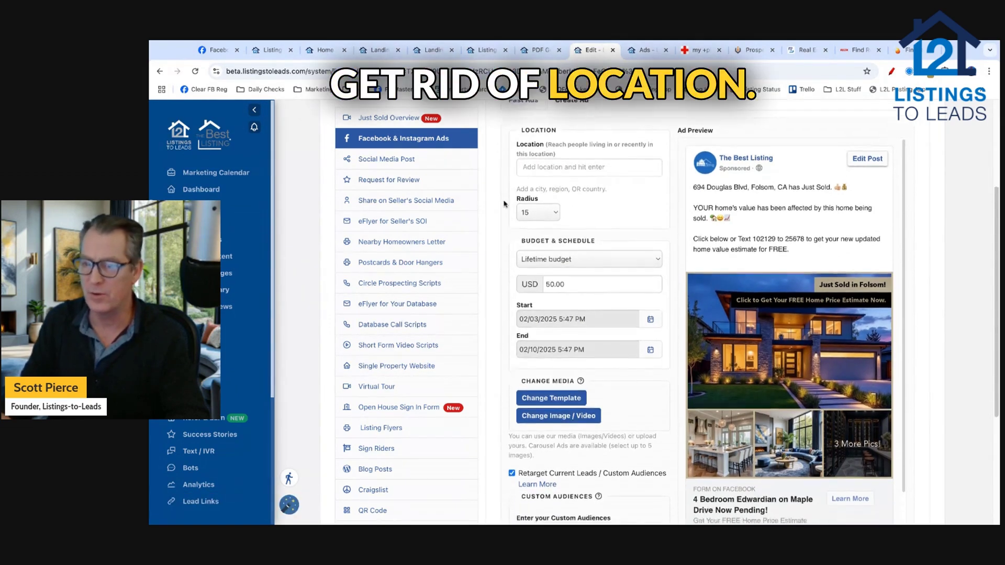
scroll(497, 284, down, 3)
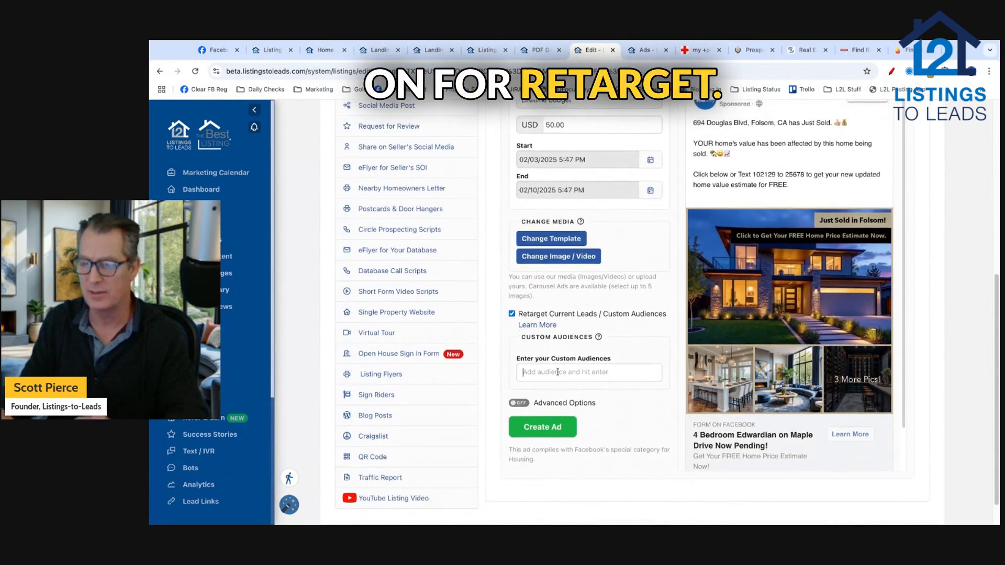
text(seller)
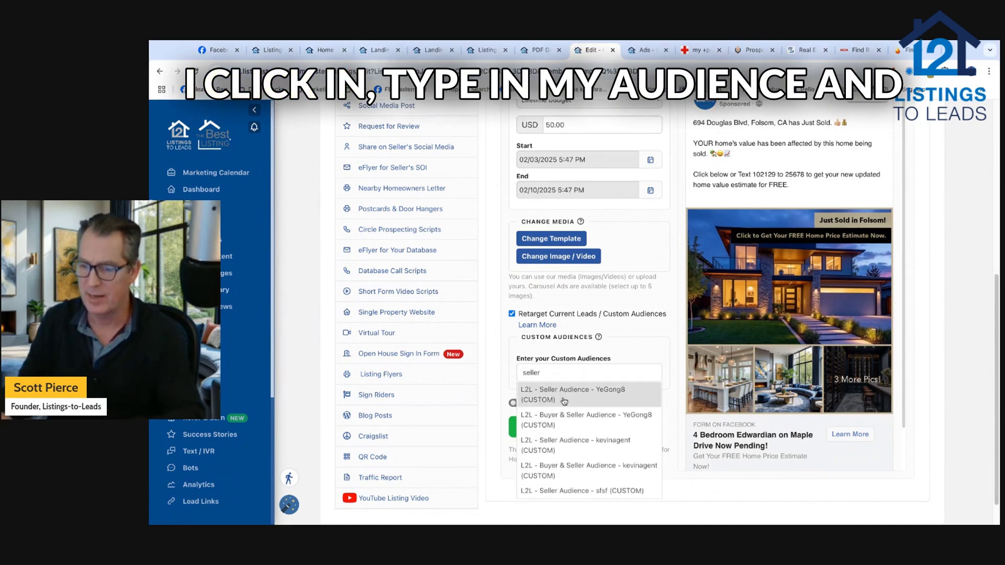
click(569, 491)
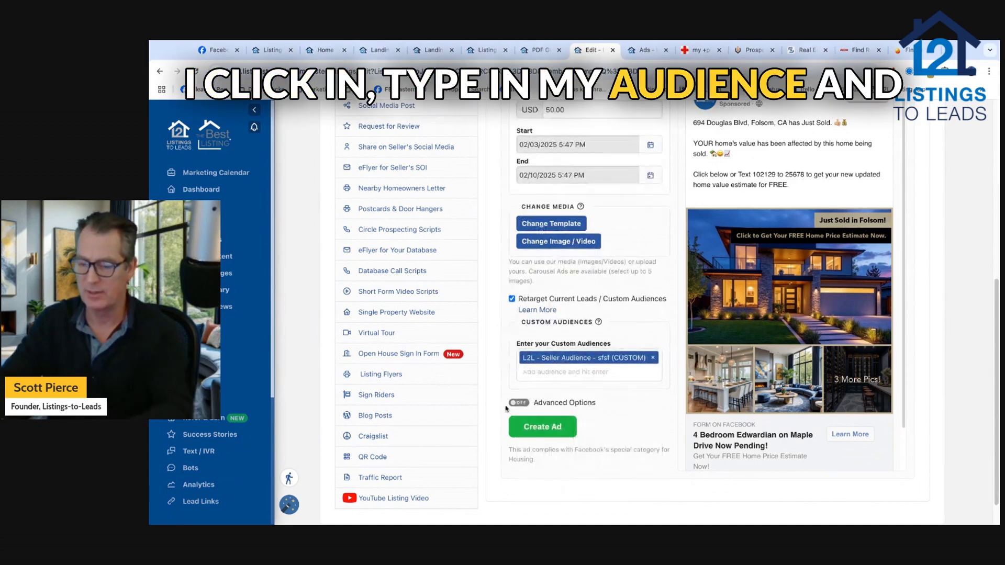
click(565, 372)
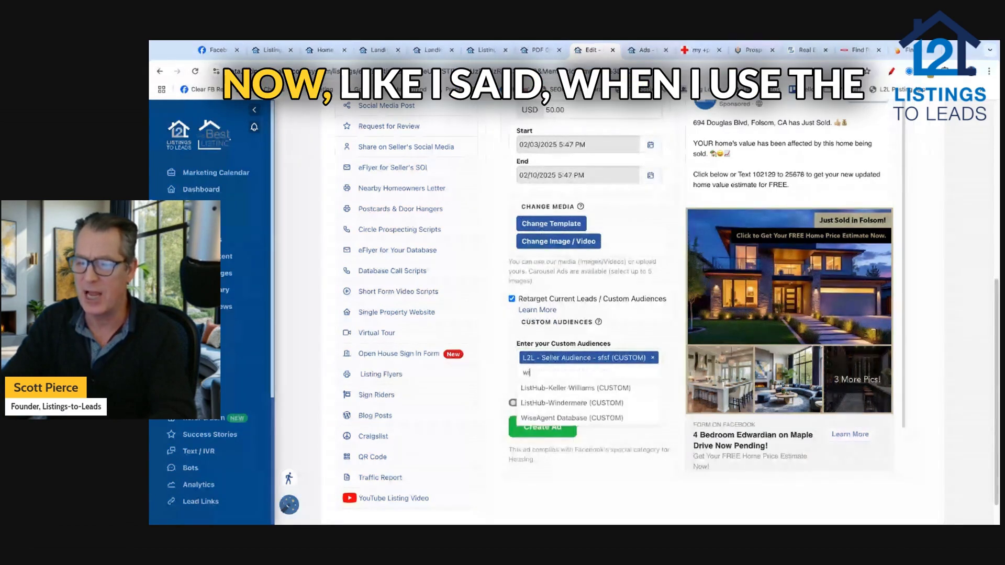
text(wise)
click(554, 392)
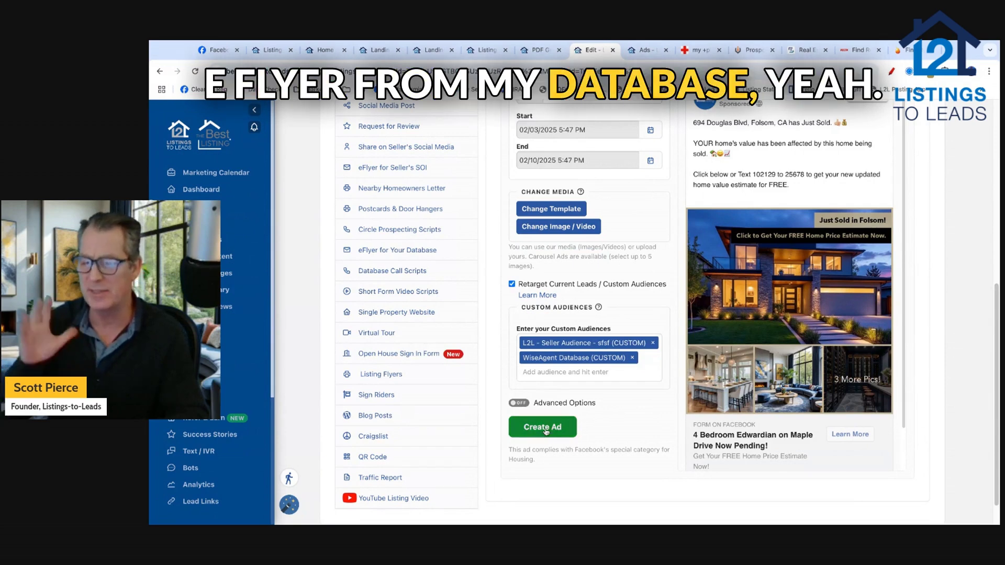
Step: Set a $2 daily budget with an end date of 02/17/2025
scroll(485, 328, up, 3)
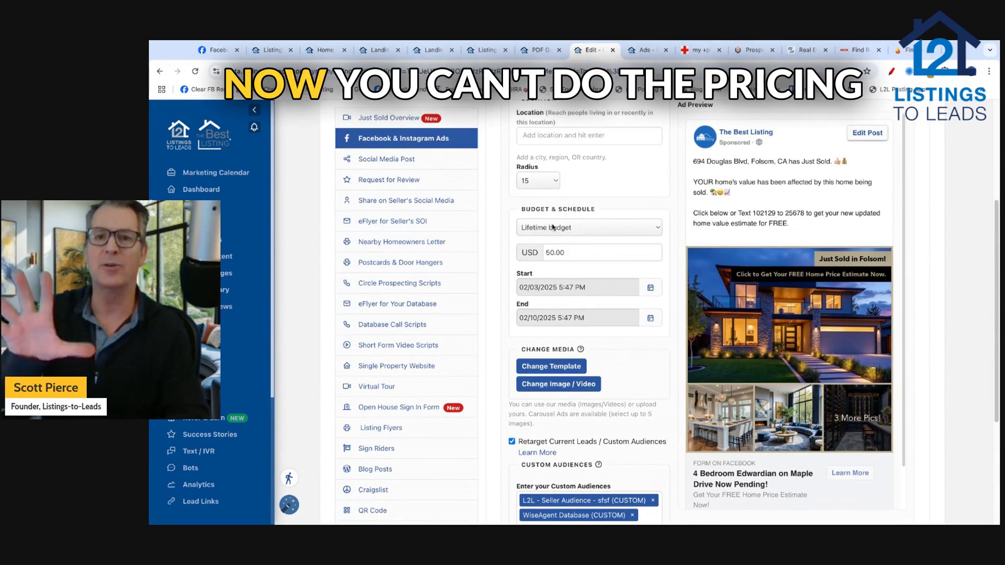
click(560, 230)
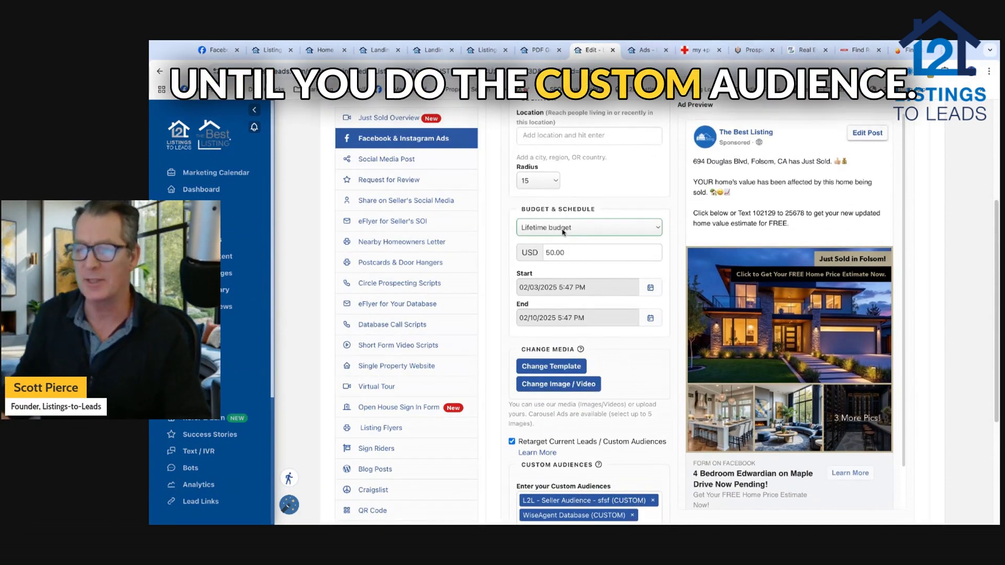
key(Tab)
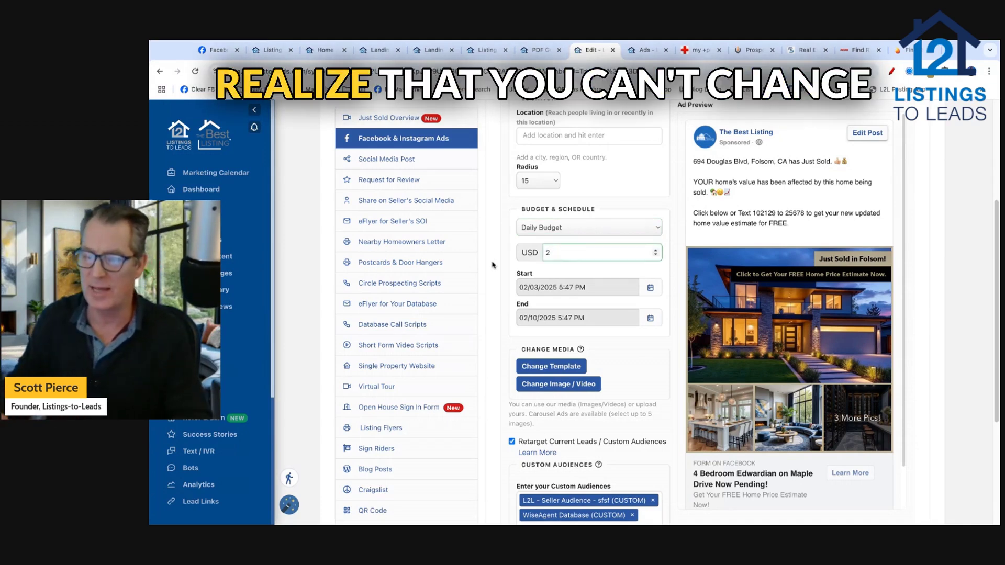
click(482, 223)
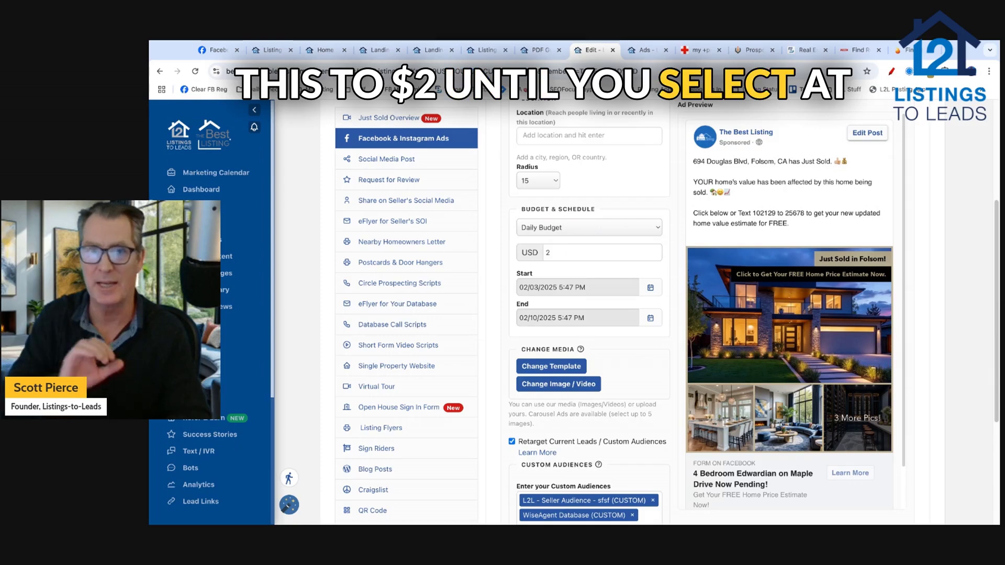
scroll(502, 325, down, 1)
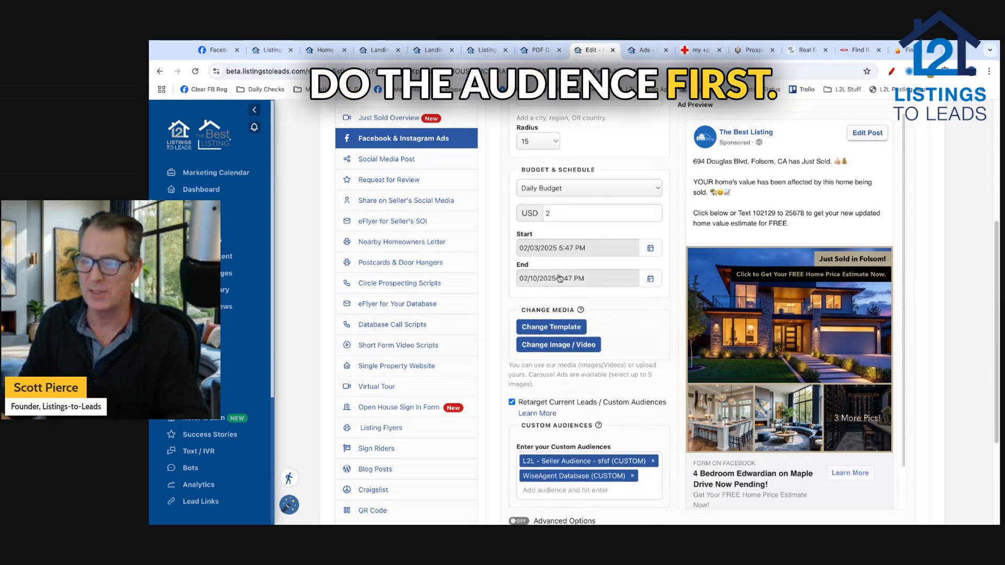
click(559, 278)
click(548, 387)
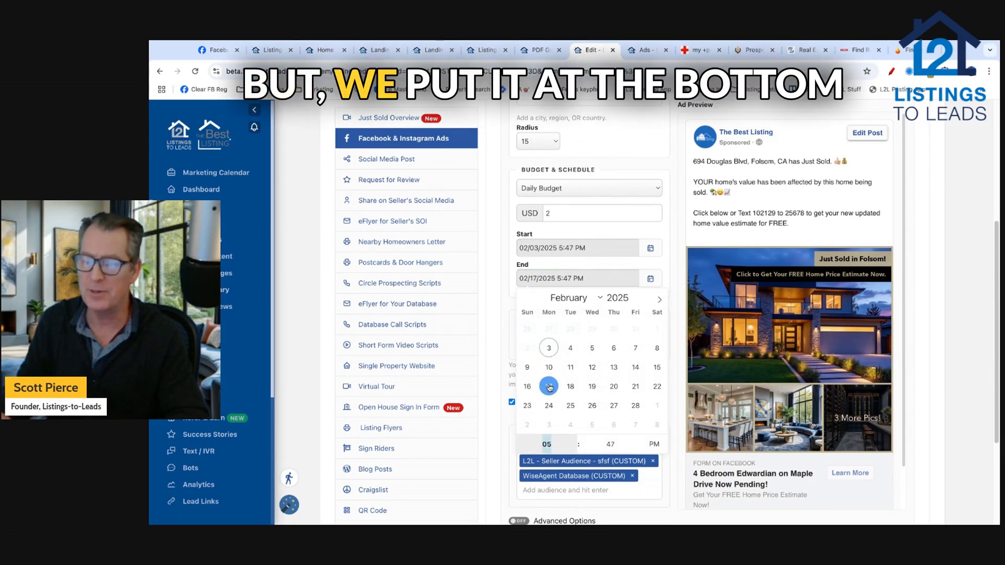
click(494, 328)
scroll(494, 328, down, 1)
scroll(493, 328, down, 1)
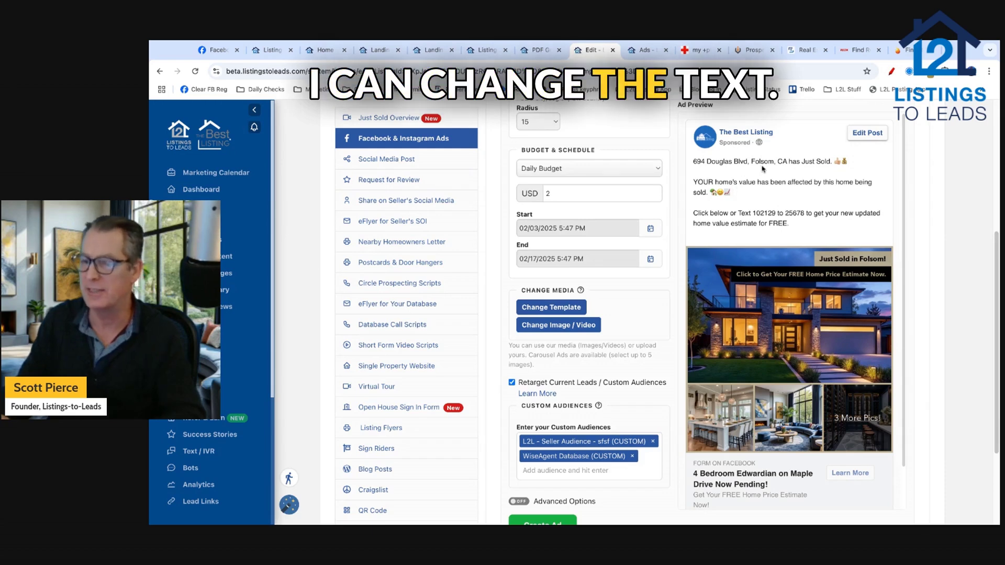
scroll(578, 319, down, 1)
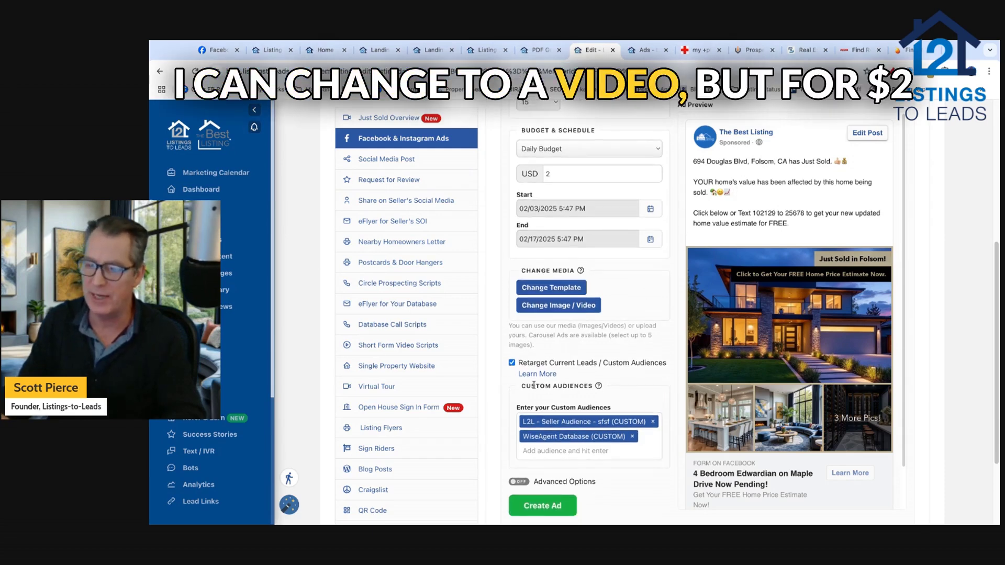
scroll(497, 396, down, 5)
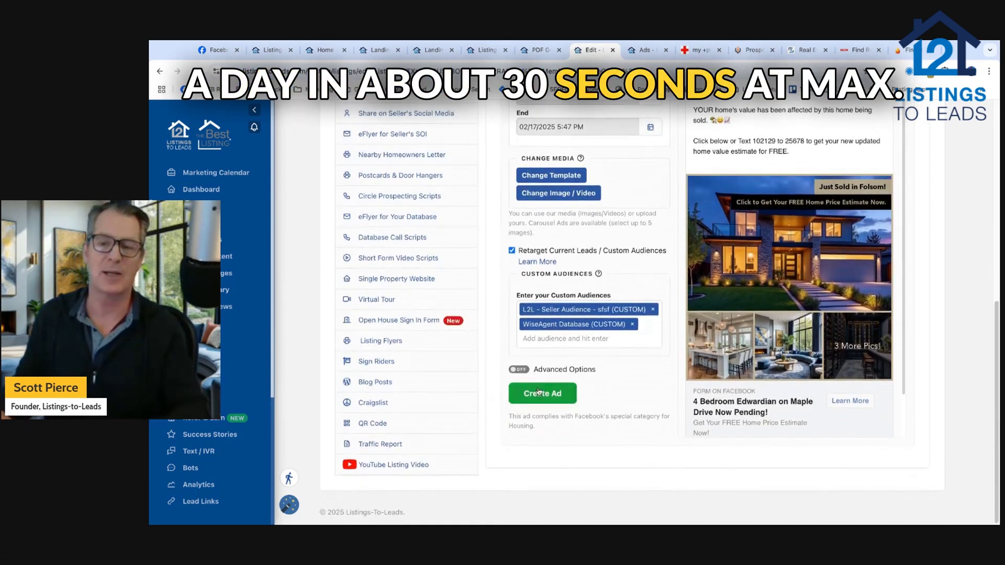
click(539, 392)
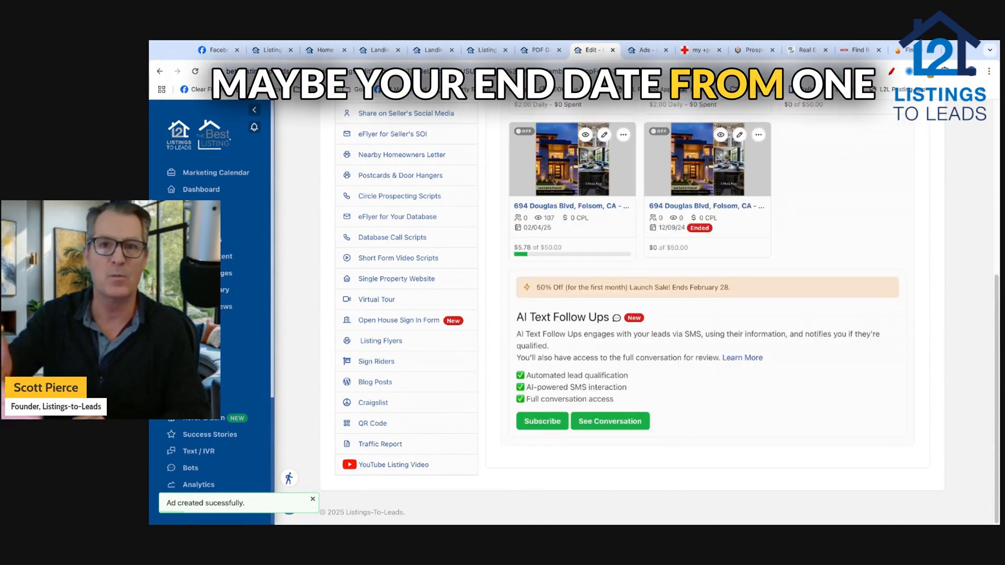
scroll(562, 332, up, 1)
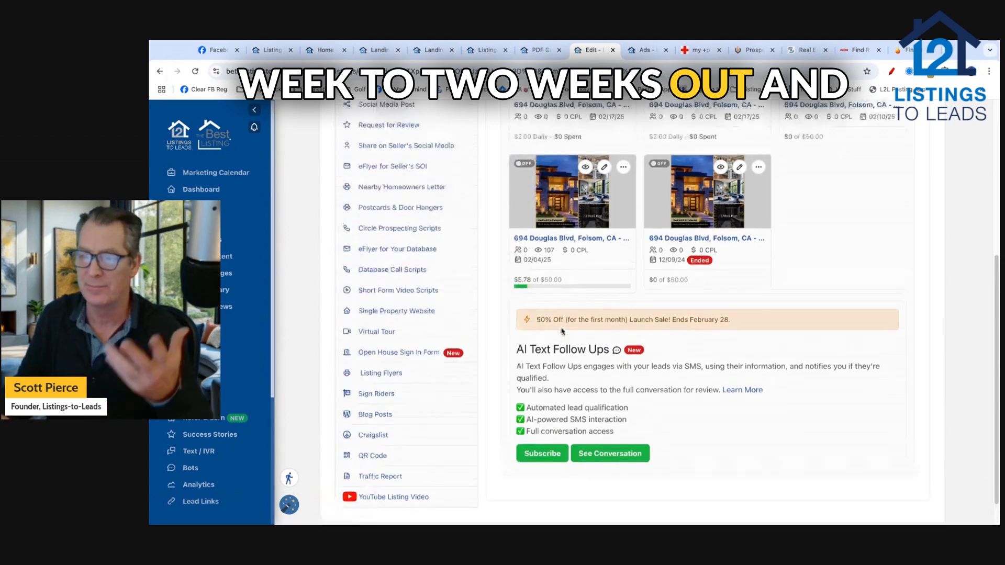
scroll(563, 332, up, 4)
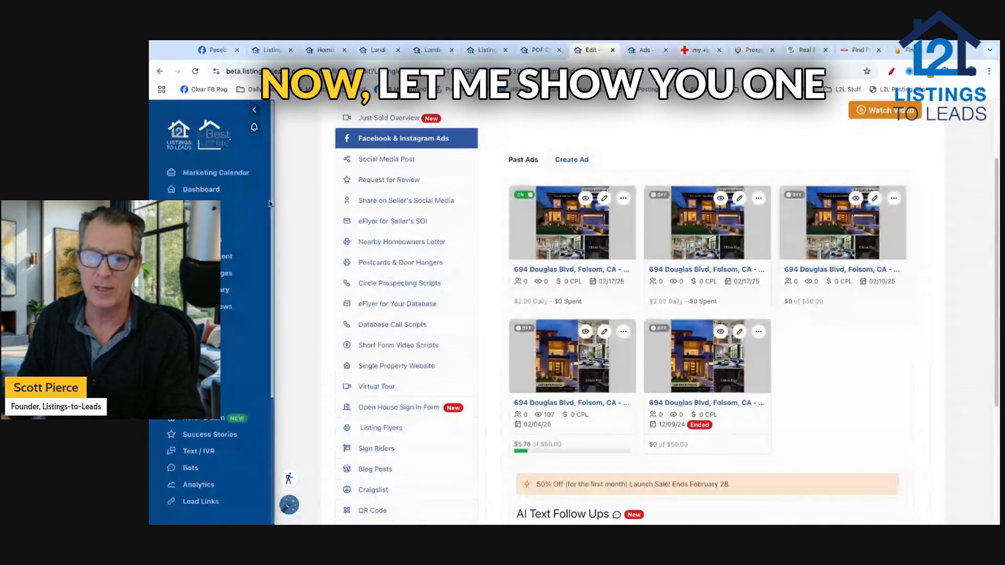
scroll(312, 192, up, 2)
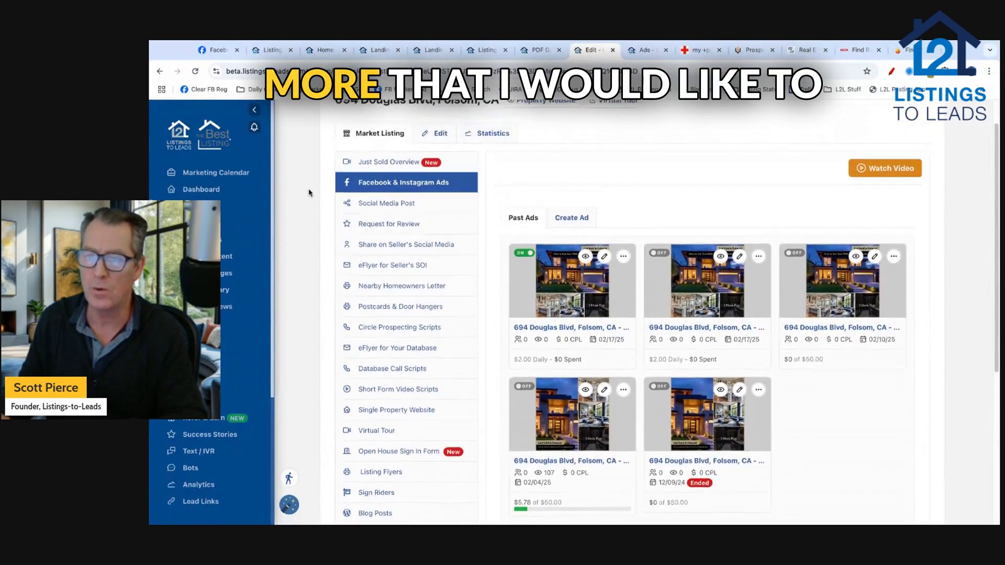
Step: Open the Listing Presentation's Facebook & Instagram ad creator with its Video Views objective and $1.00 daily budget
click(358, 112)
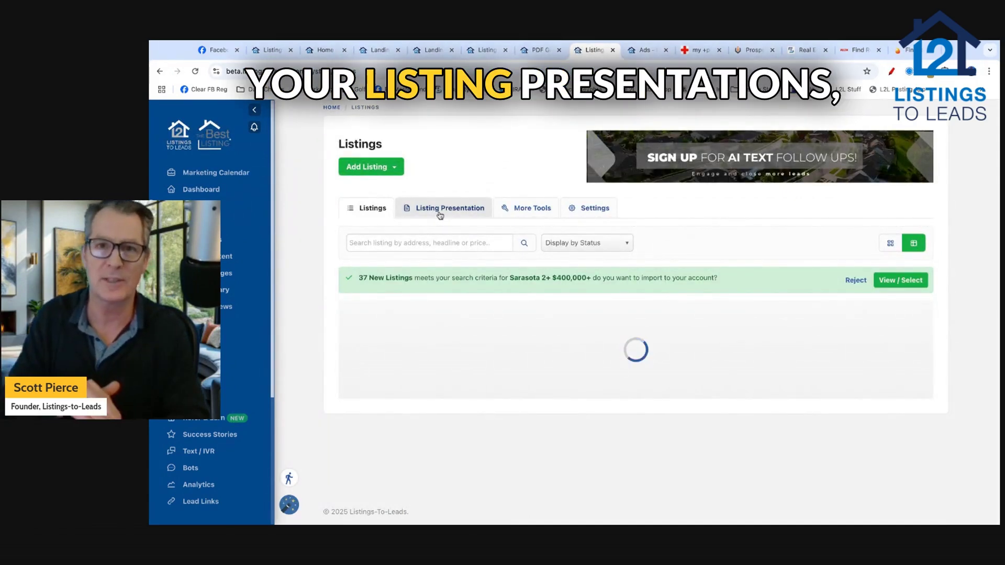
click(446, 208)
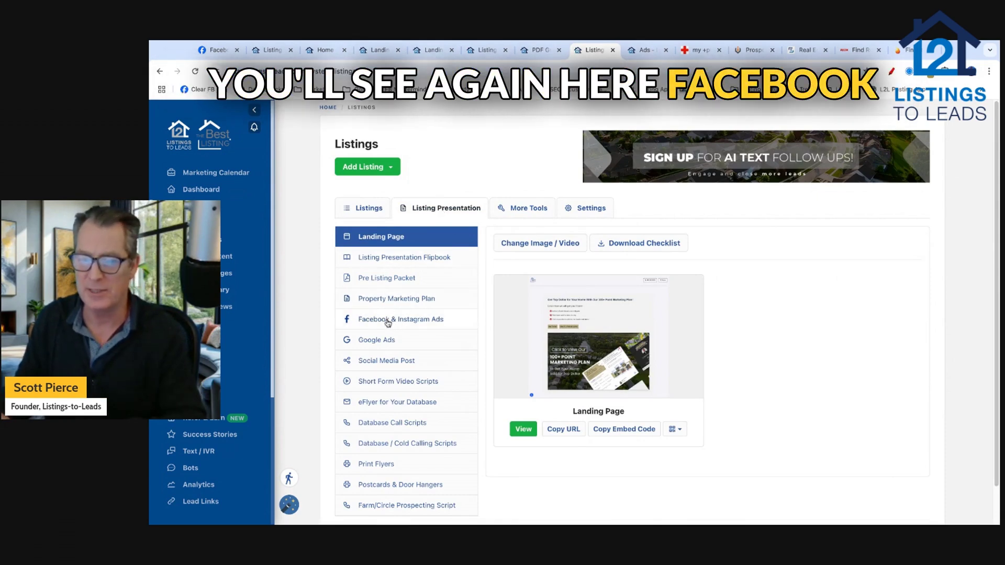
click(413, 320)
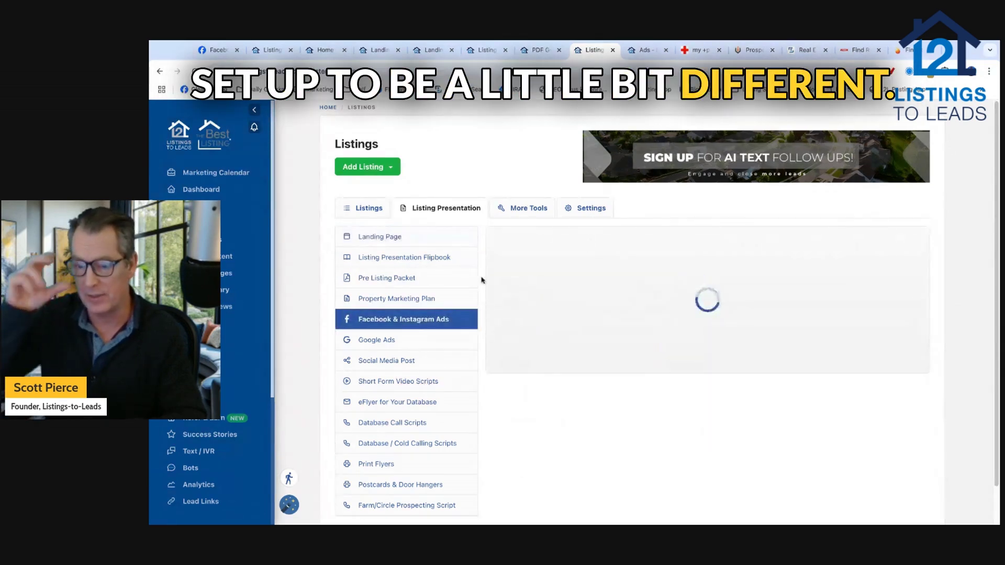
scroll(482, 280, down, 1)
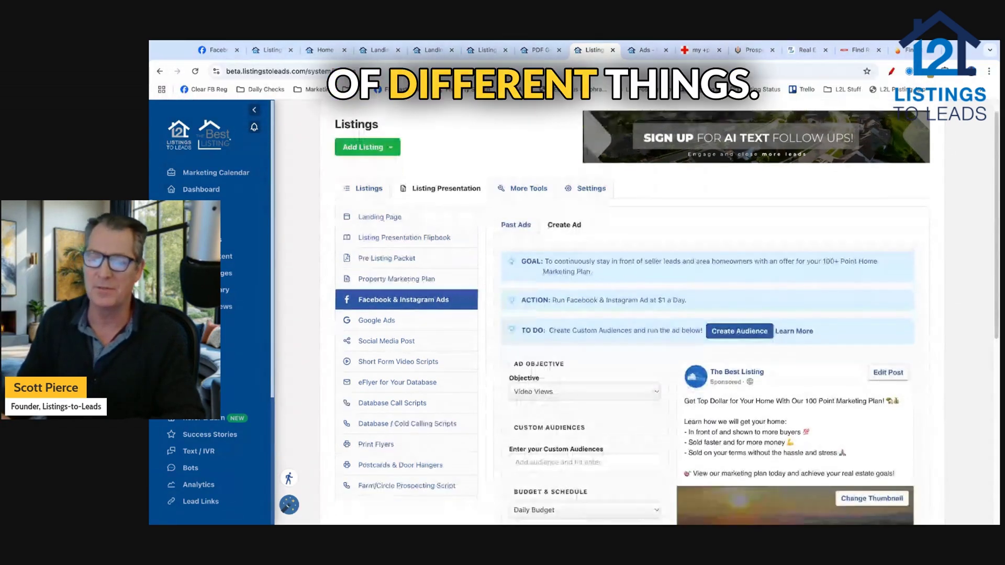
scroll(645, 298, down, 2)
scroll(628, 314, down, 3)
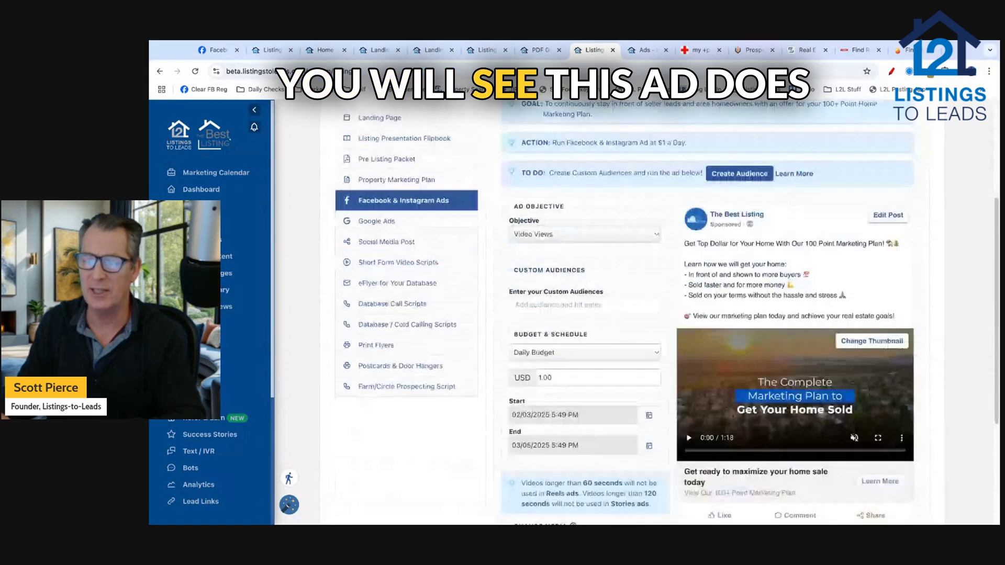
scroll(692, 372, down, 1)
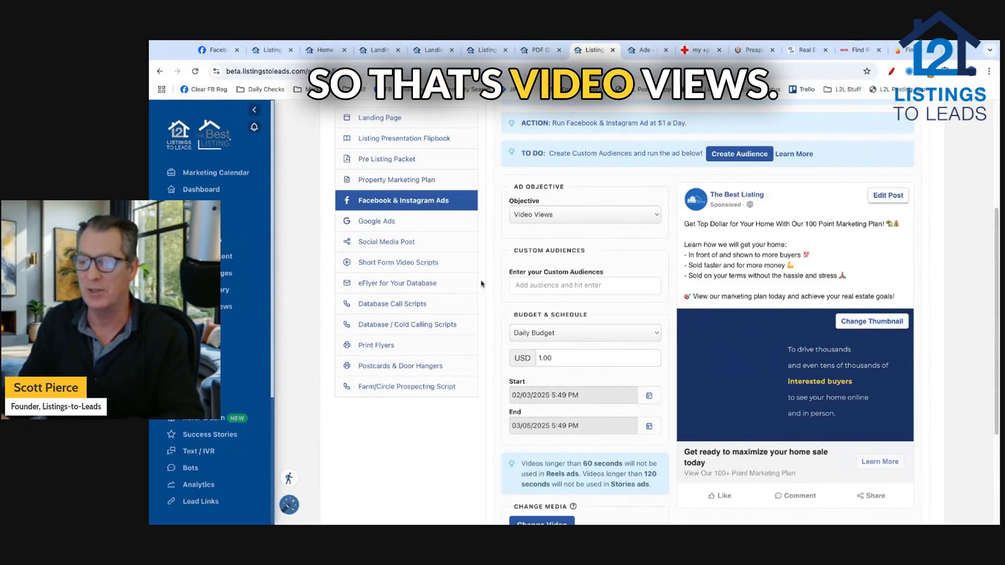
Step: Add the Seller Audience and WiseAgent Database custom audiences to the video ad
click(554, 287)
text(seller)
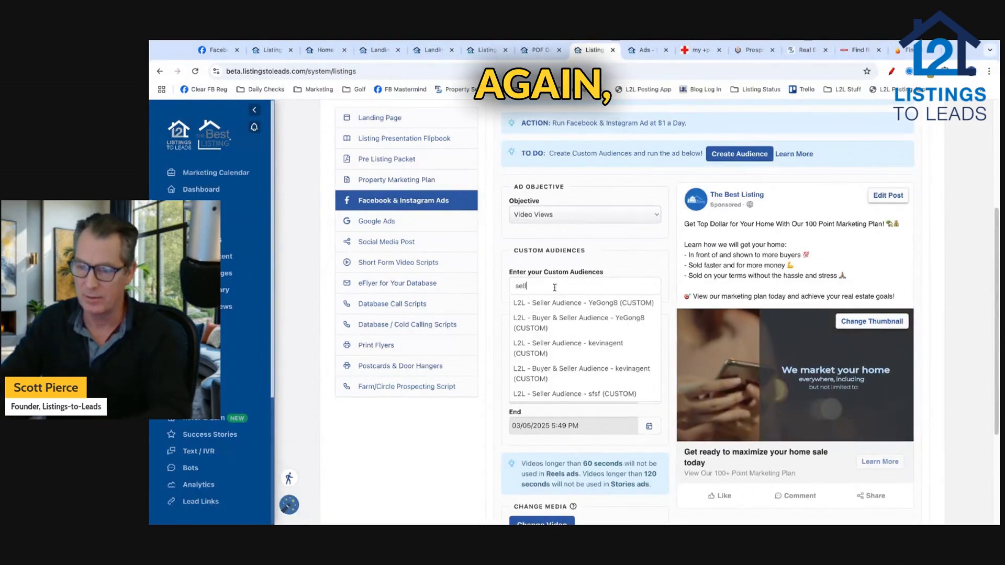
key(Return)
text(wise)
click(551, 303)
Step: Submit the listing-presentation video ad with Create Ad
scroll(502, 319, down, 1)
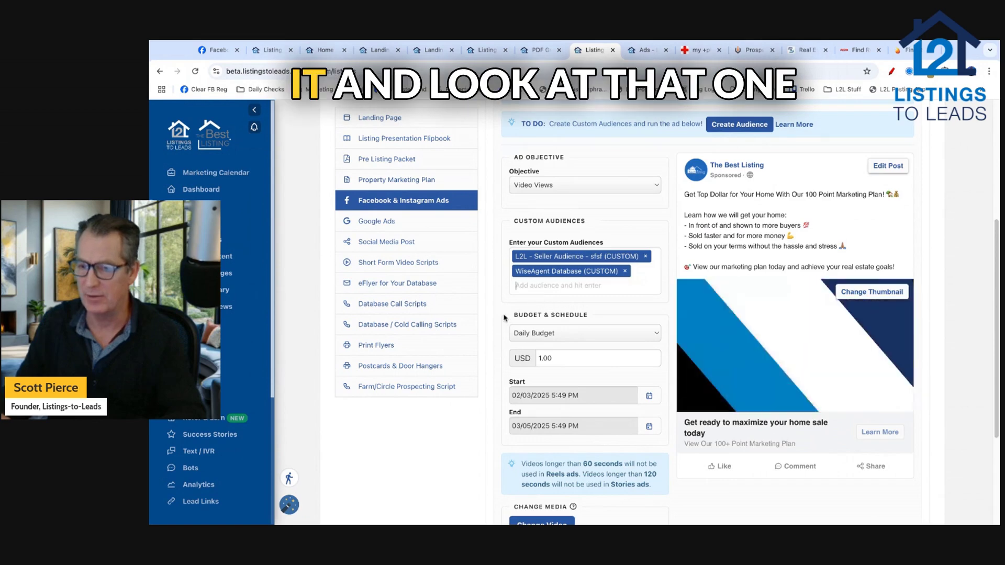
scroll(496, 321, down, 1)
scroll(496, 321, down, 1)
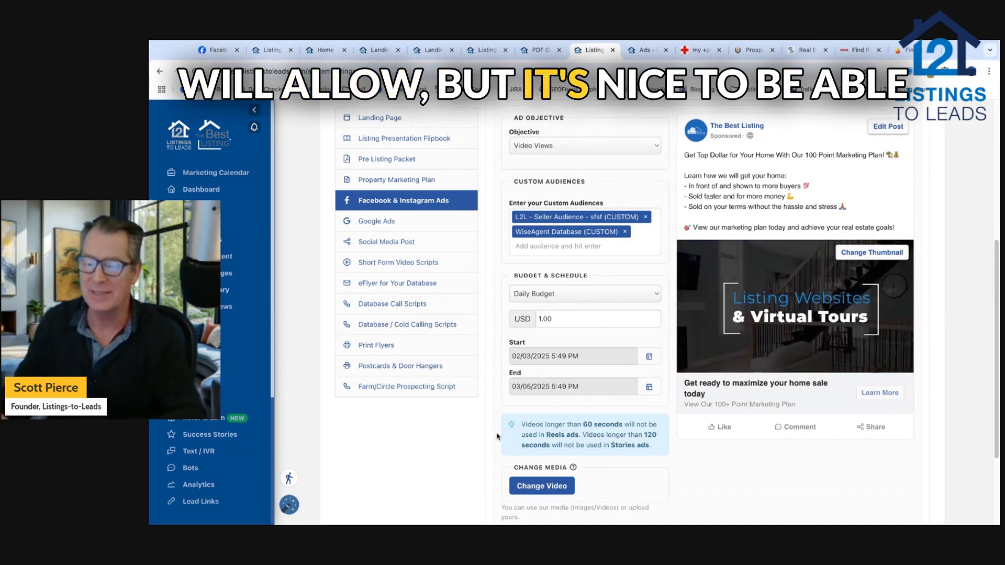
scroll(497, 435, down, 3)
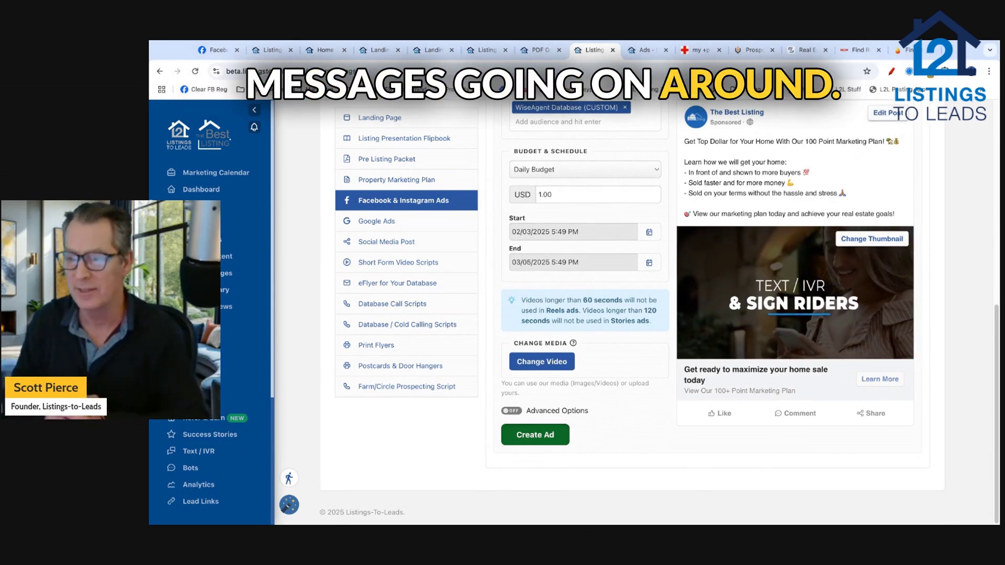
click(535, 434)
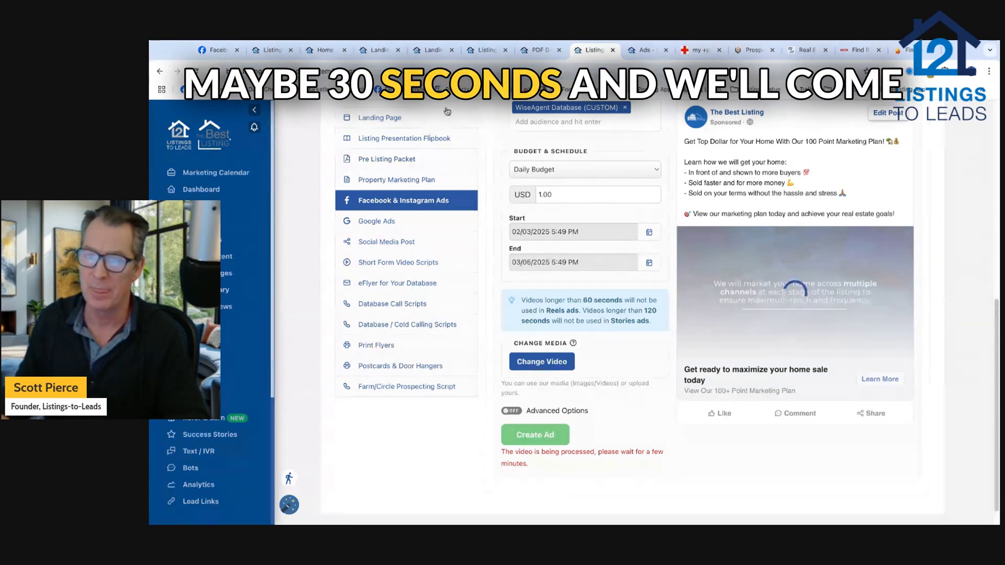
click(370, 50)
scroll(298, 198, up, 1)
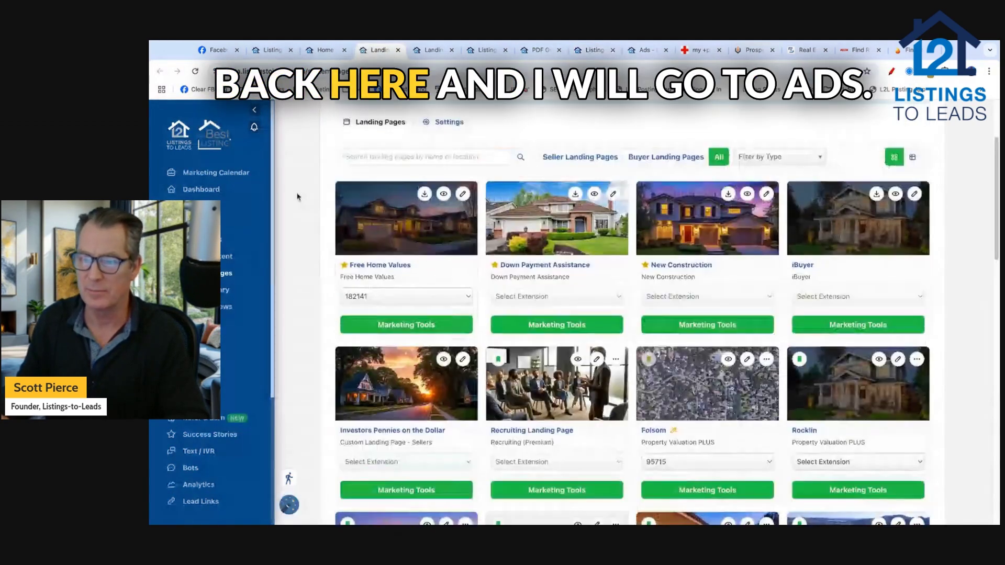
scroll(297, 197, up, 2)
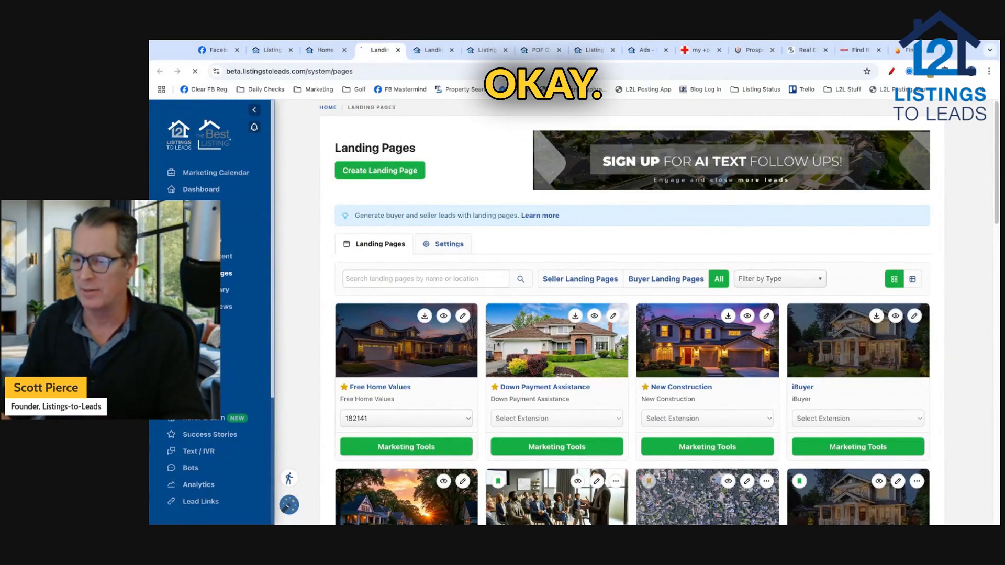
scroll(632, 297, down, 6)
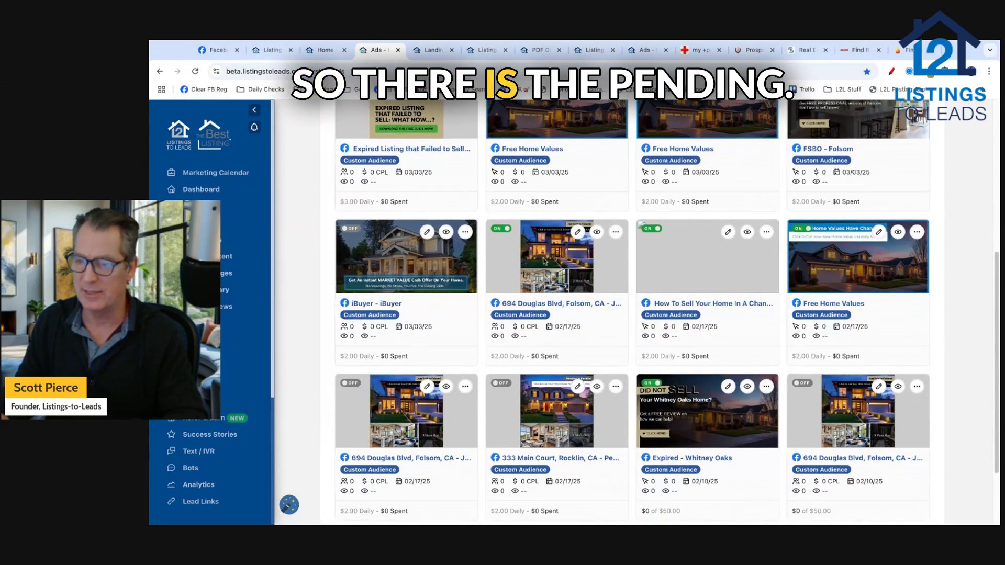
click(497, 229)
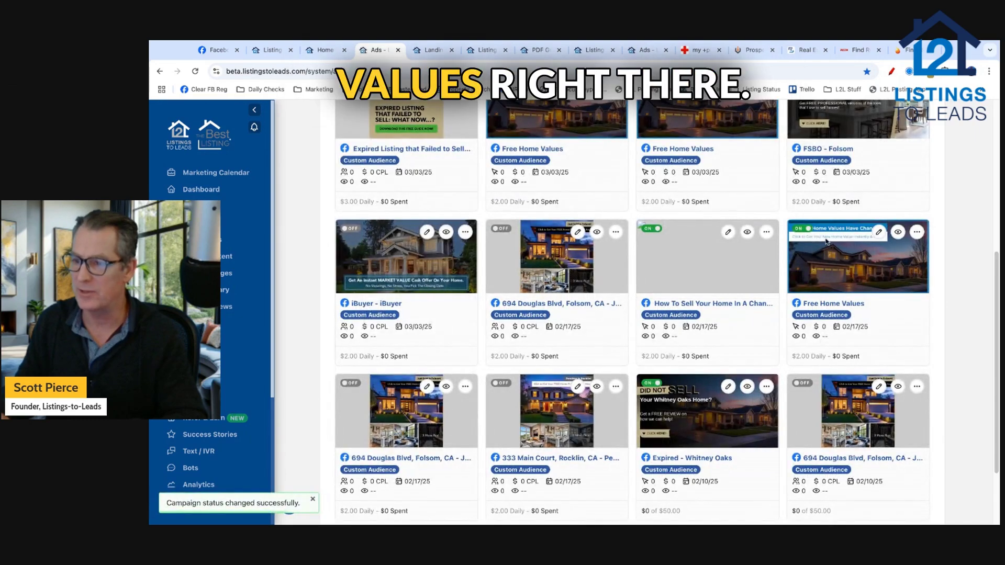
click(801, 228)
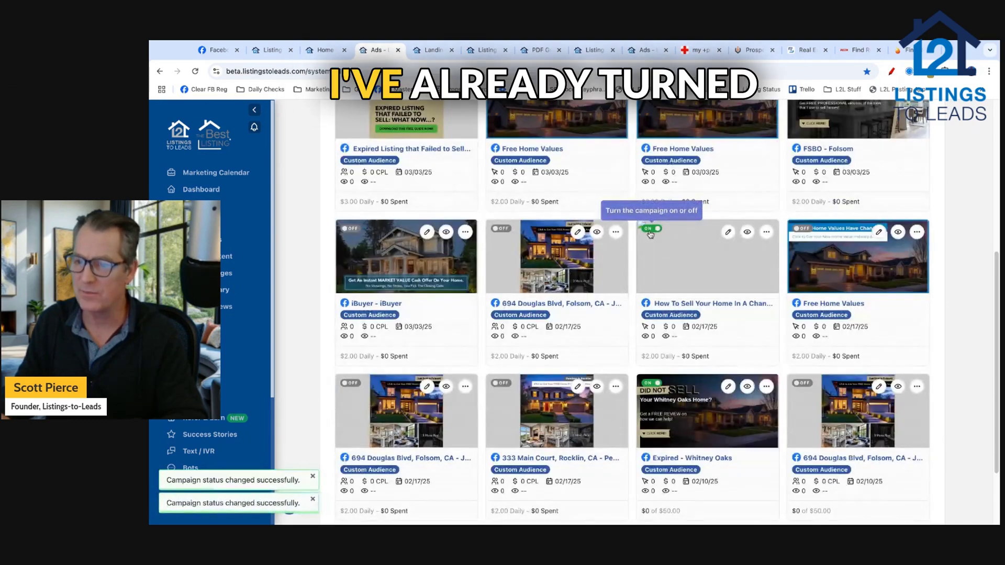
click(652, 228)
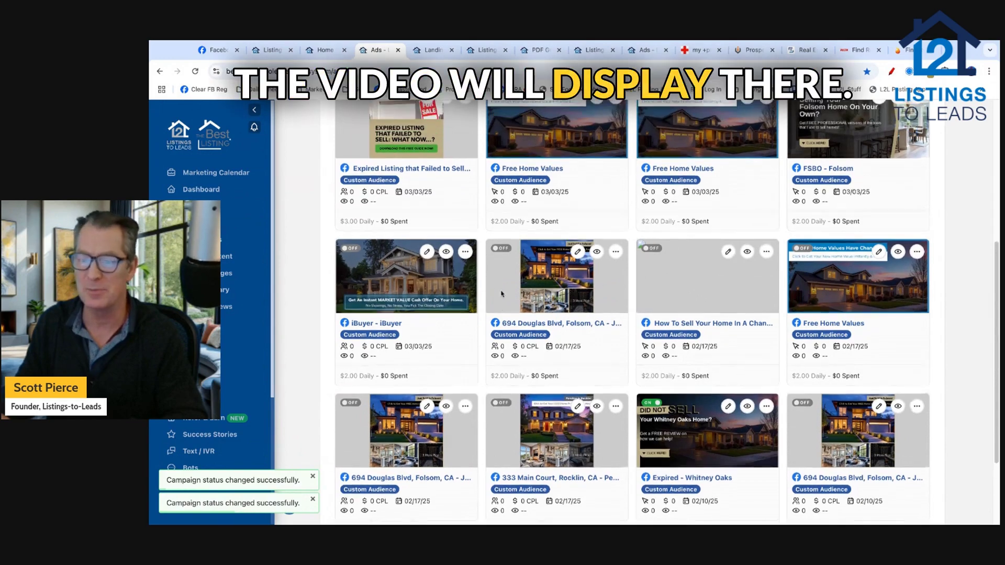
scroll(720, 283, up, 1)
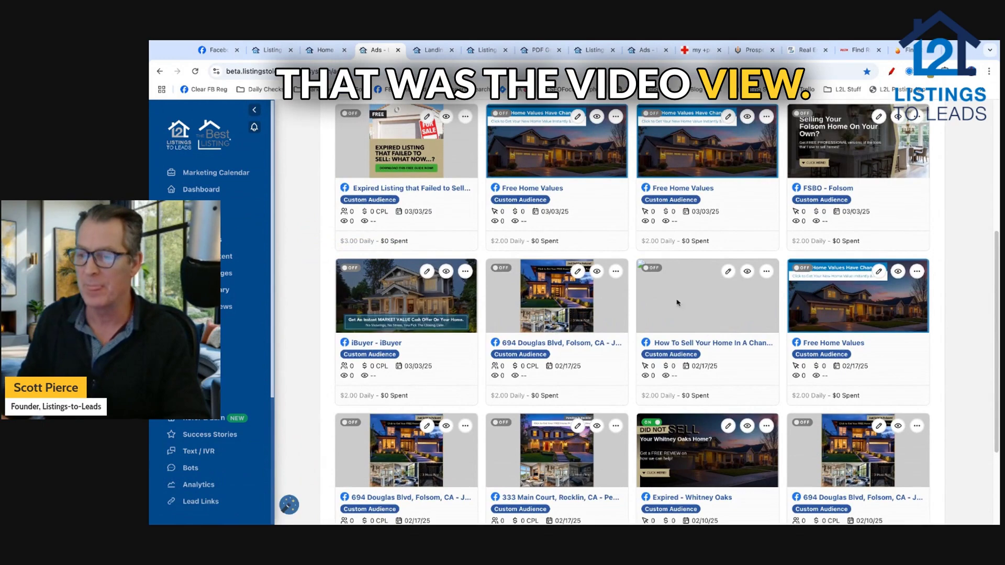
scroll(302, 255, up, 1)
scroll(302, 254, up, 5)
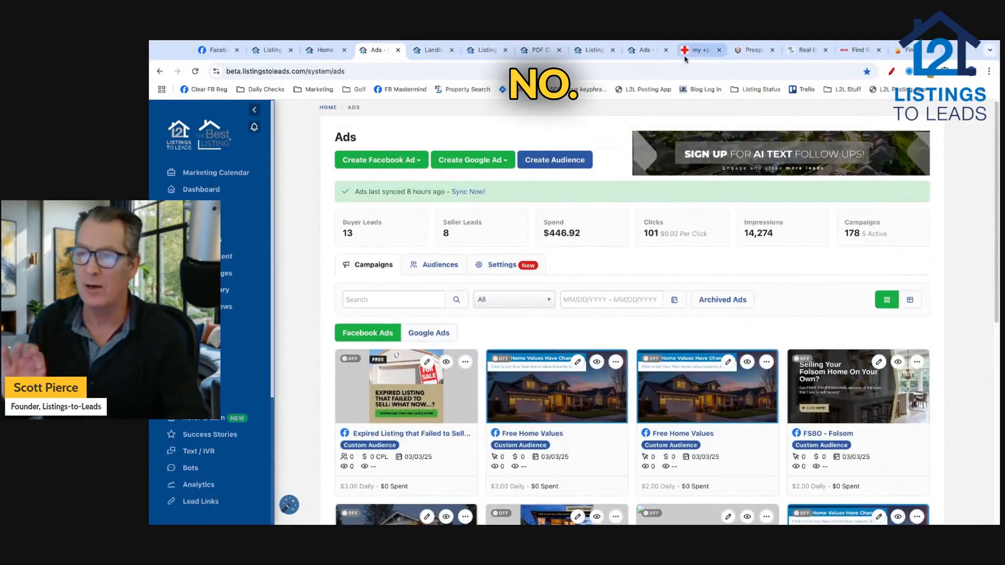
Step: Switch to the my +plus leads tab showing recent FSBO / Expired data imports
click(694, 50)
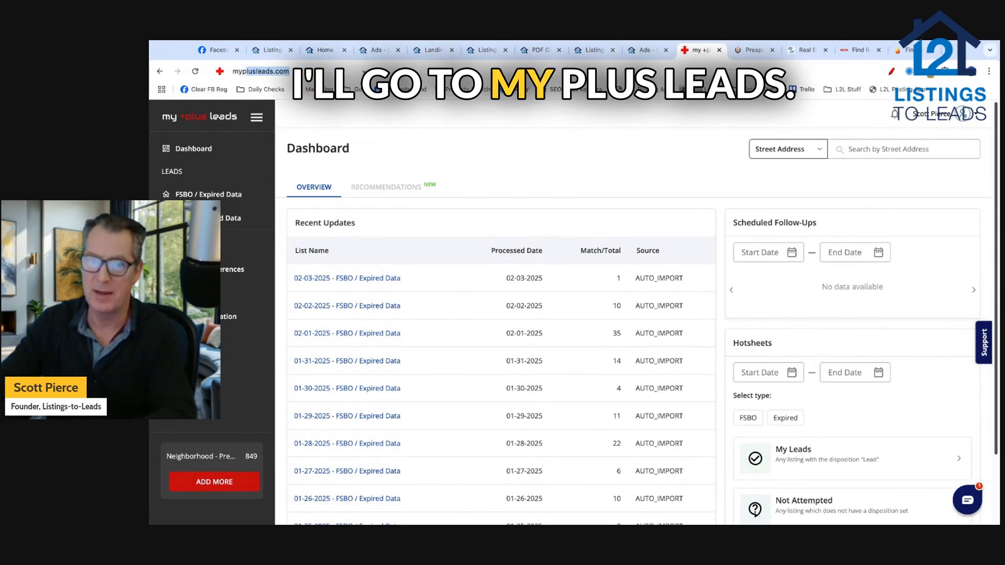
Step: Go to myplusleads.com via the address bar
click(350, 73)
text(myplusleads.com)
key(Return)
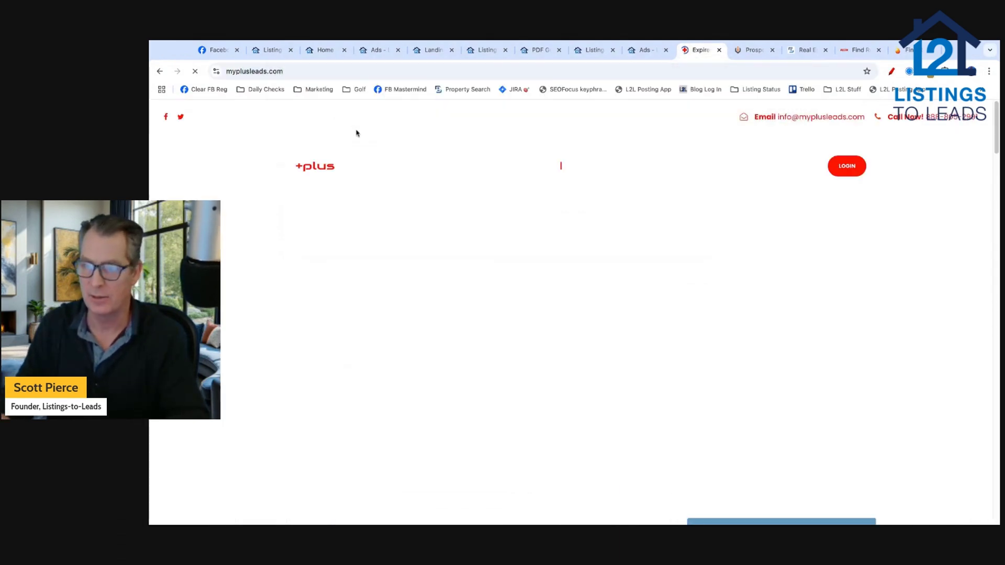
Step: Browse the ProspectBoss, BatchLeads, REDX and Vulcan7 tabs, then return to the MyPlusLeads homepage
click(751, 51)
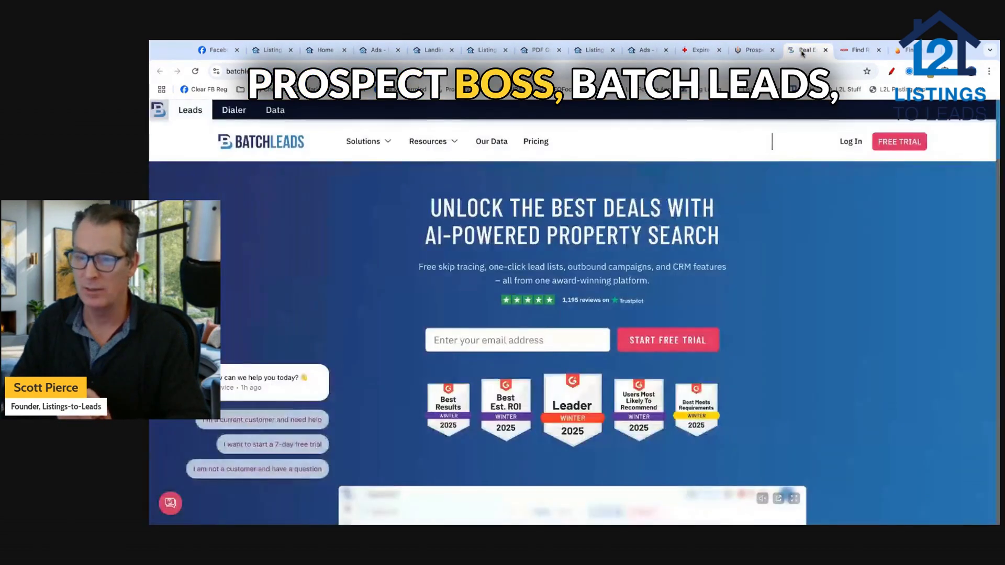
click(802, 50)
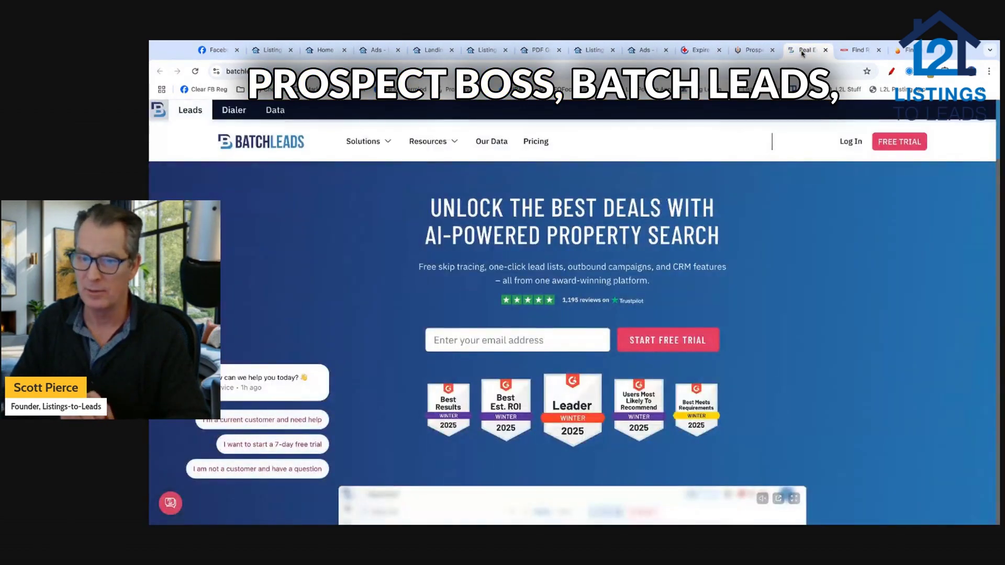
click(860, 51)
click(908, 51)
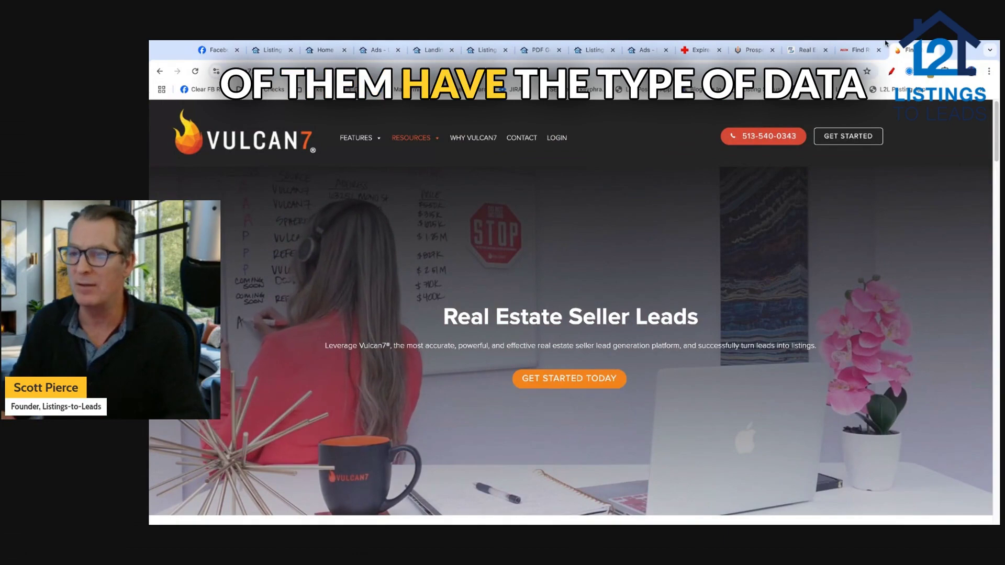
click(700, 50)
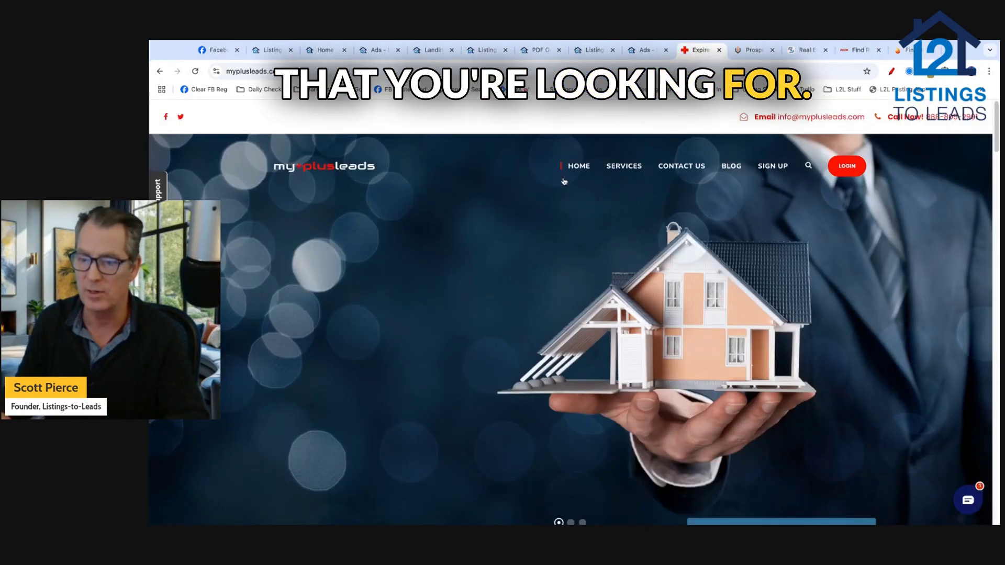
mouse_move(624, 169)
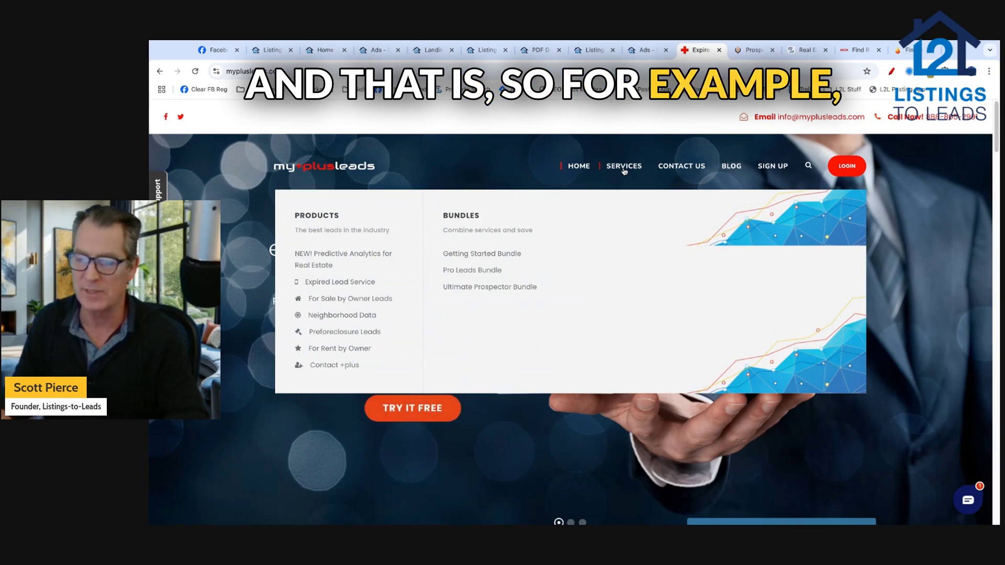